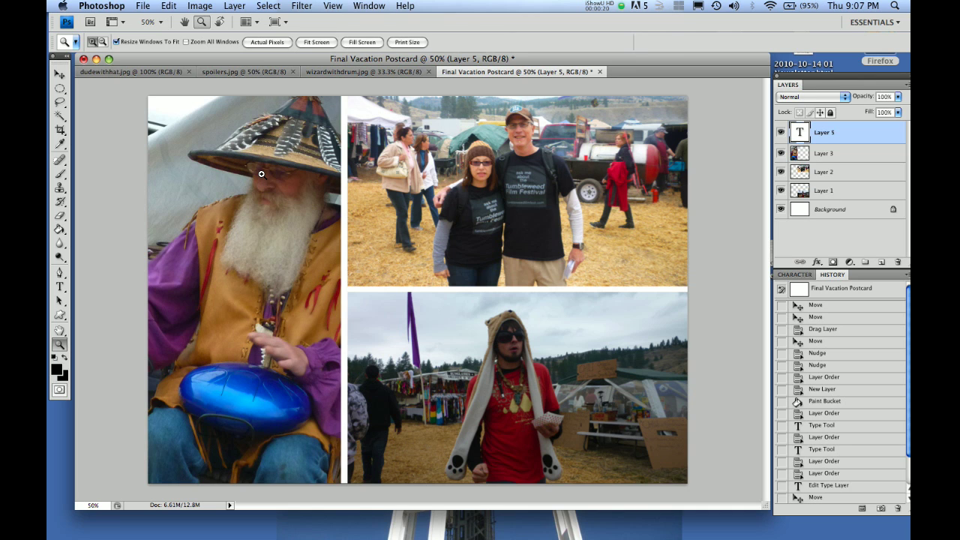
Switch to Firefox to check the recommended image size and format on the MOO upload page, and return to Photoshop.
mouse_move(55, 266)
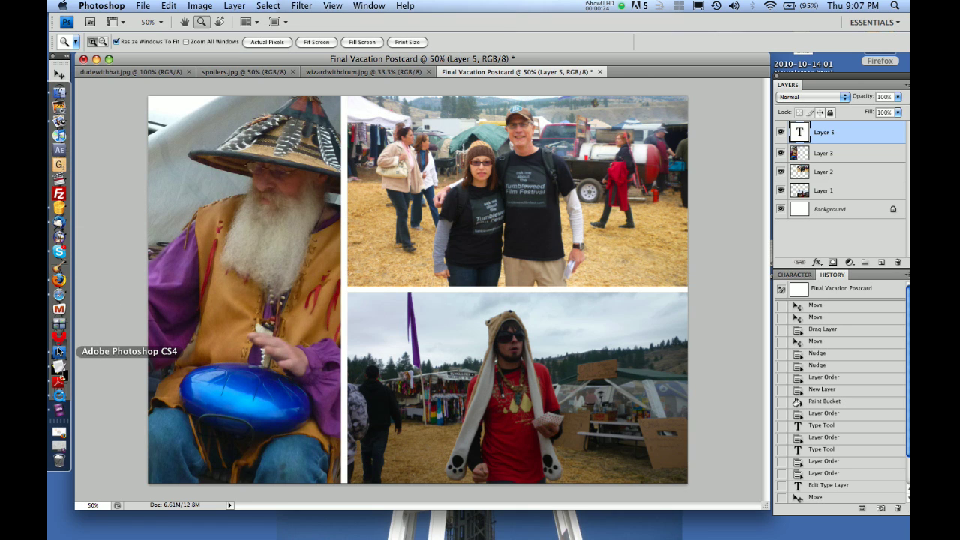
click(59, 279)
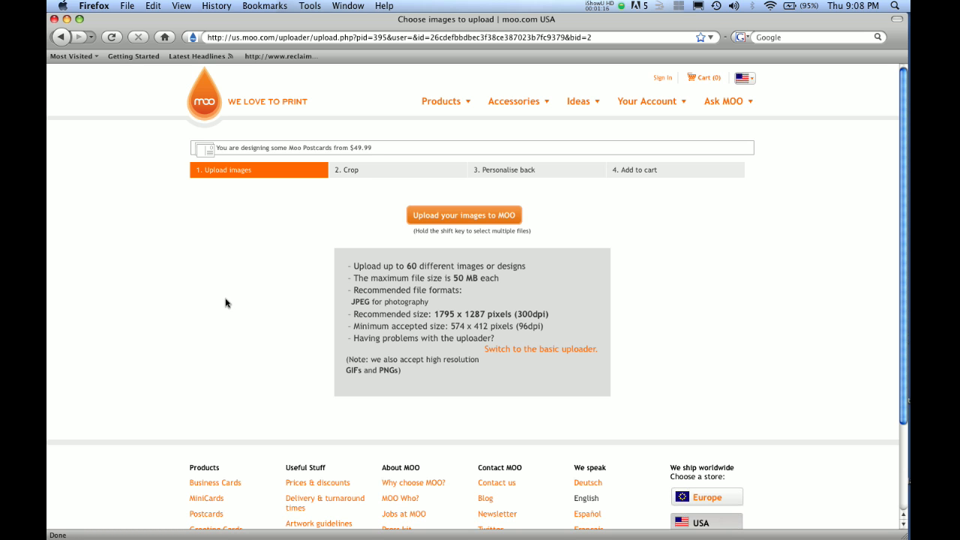
click(66, 19)
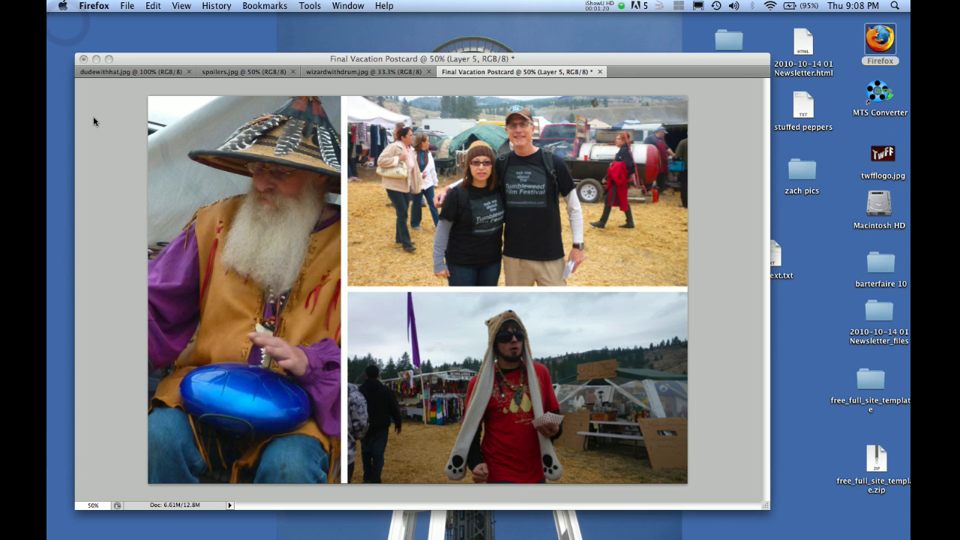
click(94, 120)
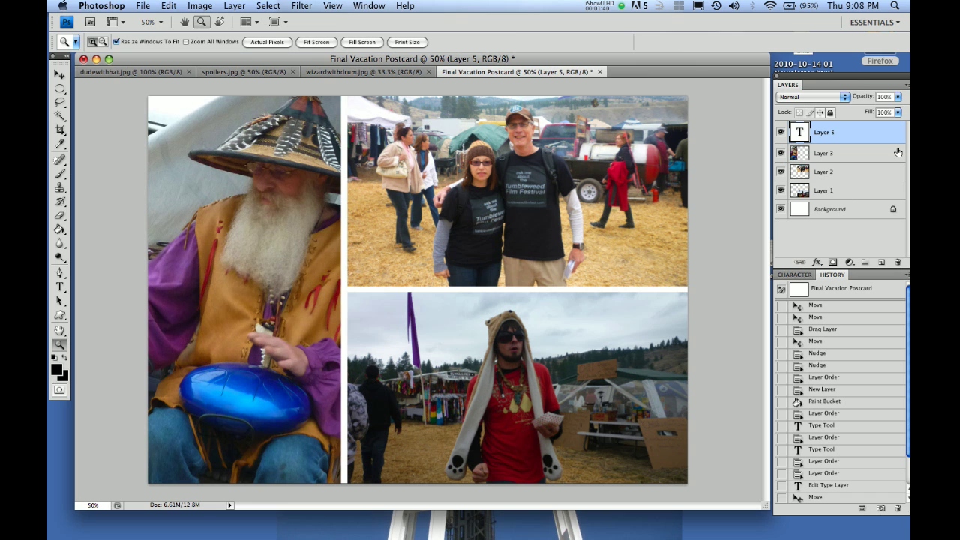
Move the Layers and History panels slightly up and close the Character panel.
drag(860, 82, 859, 63)
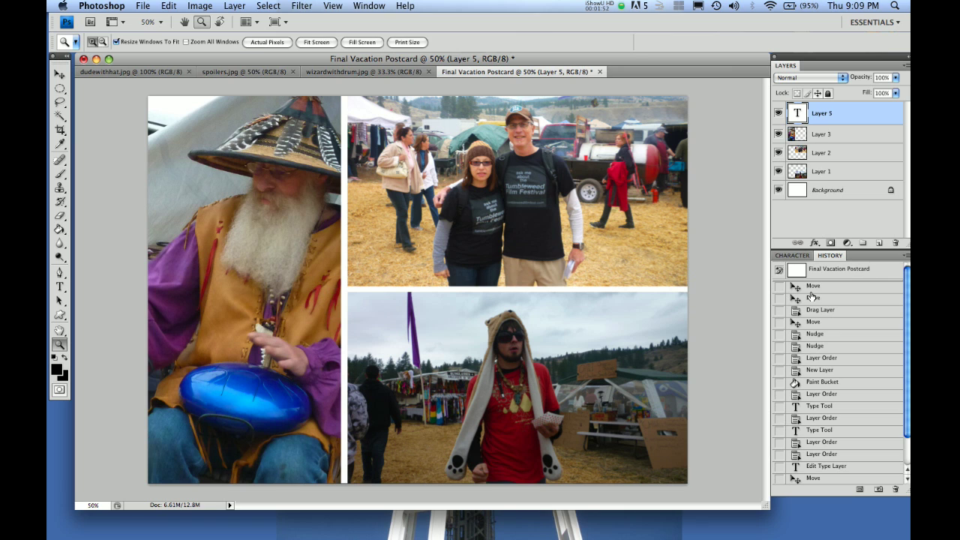
click(793, 256)
right_click(797, 259)
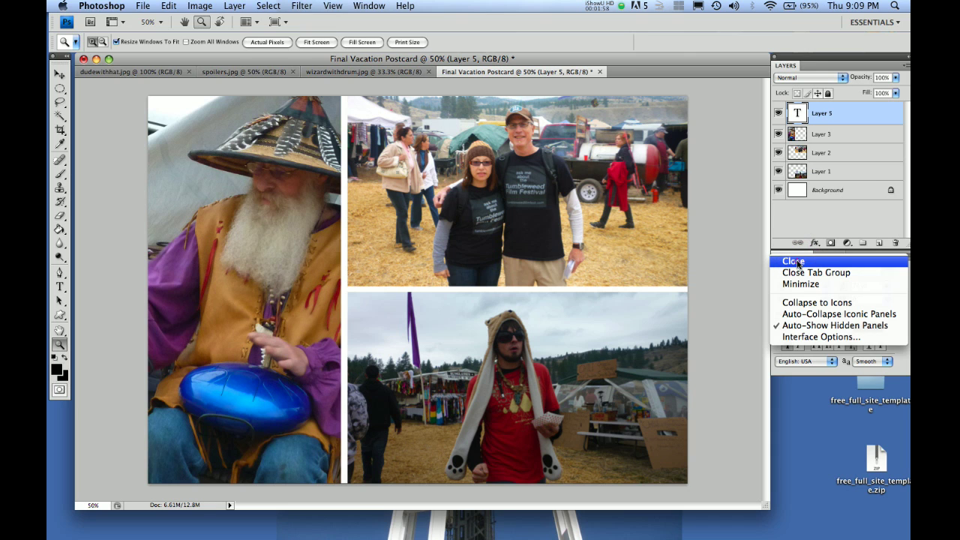
click(797, 263)
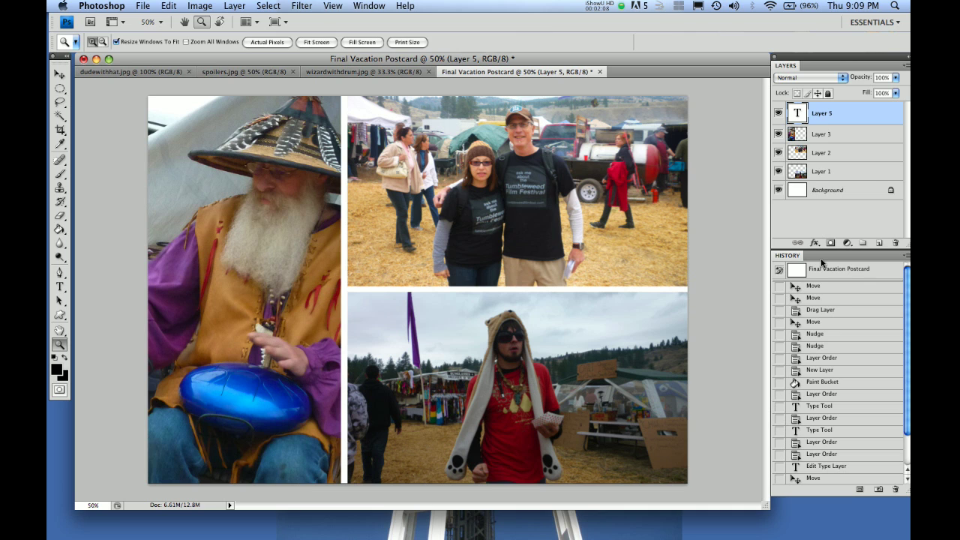
click(371, 6)
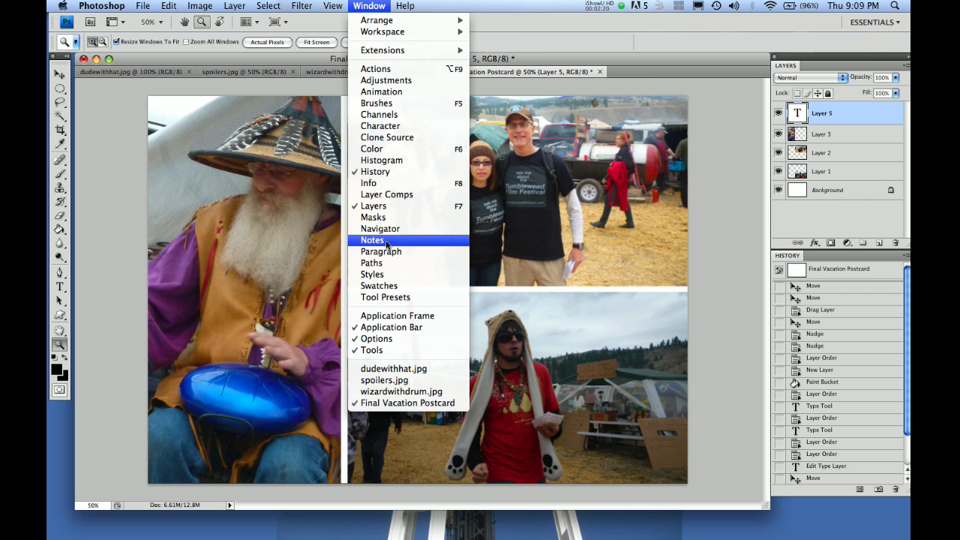
click(576, 28)
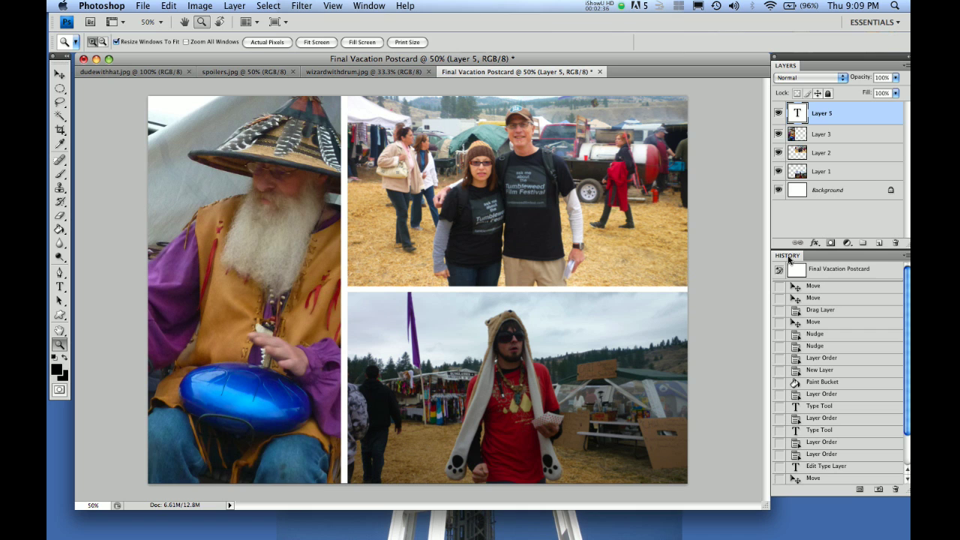
Group the History panel with the Layers panel and bring Layers to the front.
drag(788, 259, 823, 68)
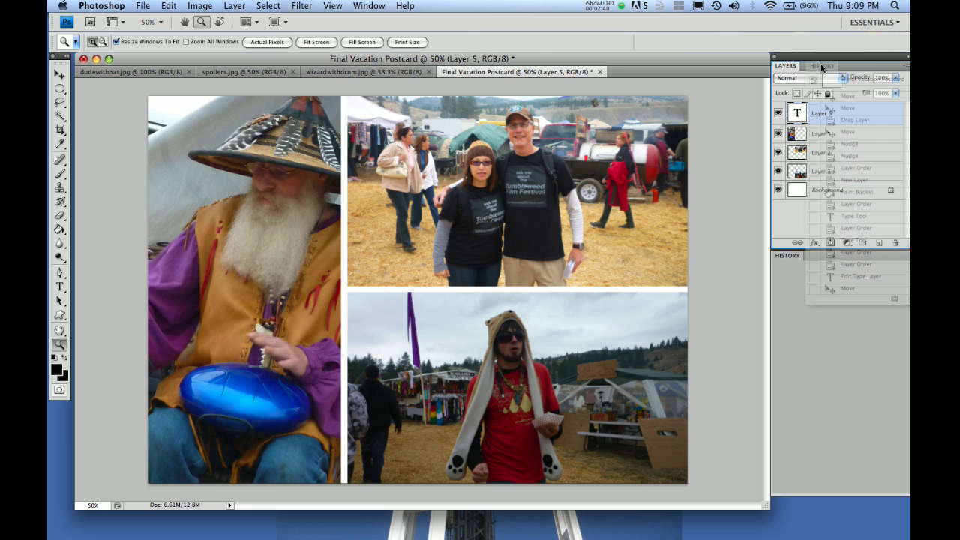
drag(823, 68, 823, 67)
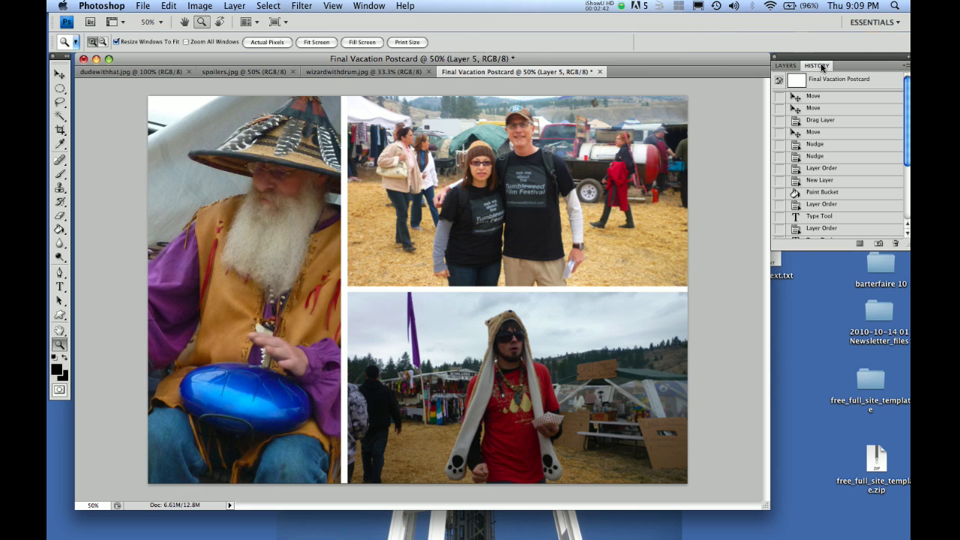
click(785, 65)
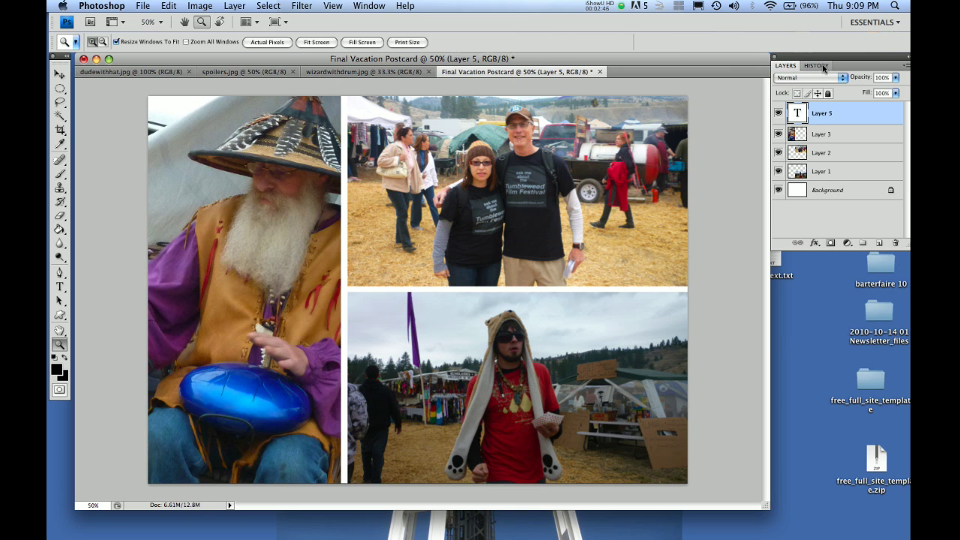
click(818, 66)
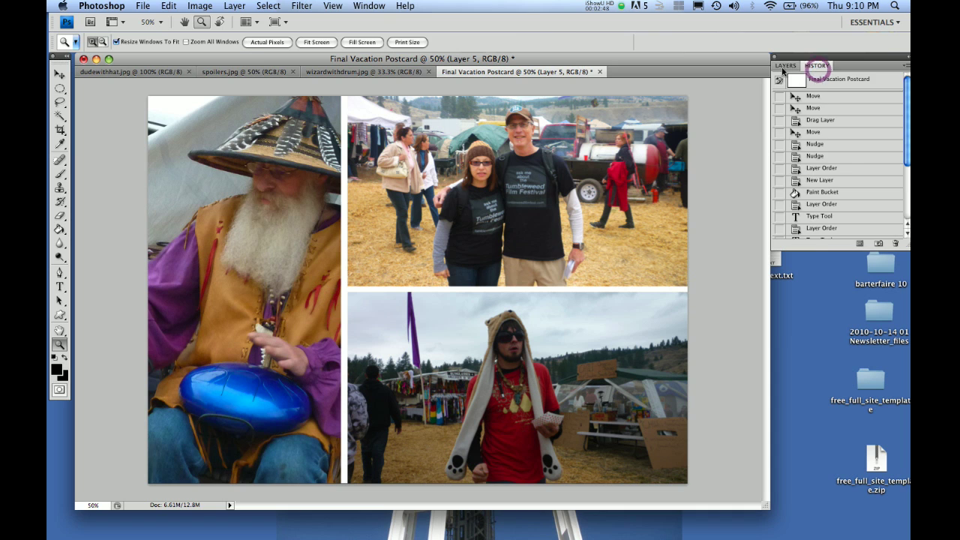
click(783, 66)
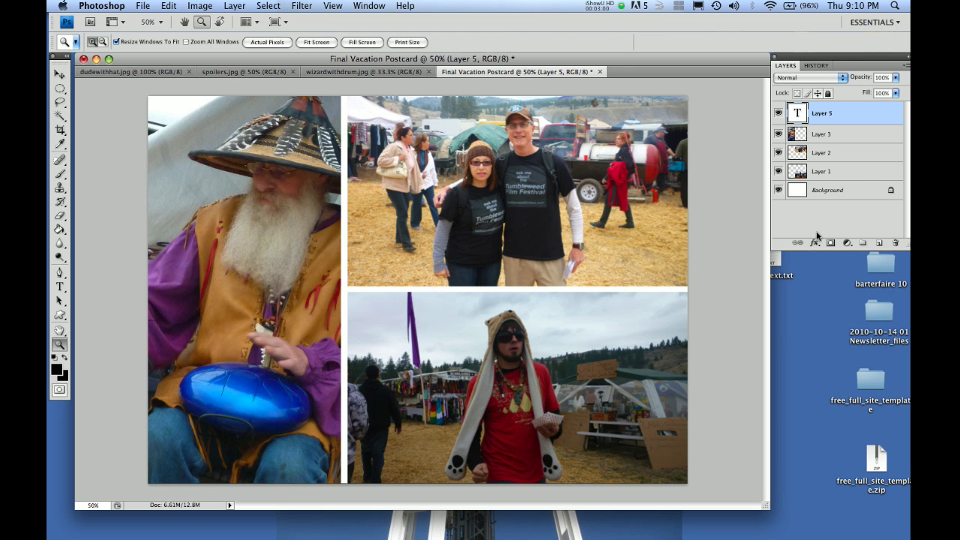
Fit the Final Vacation Postcard window around the image at 50% zoom and move it clear of the toolbox.
click(636, 197)
click(629, 393)
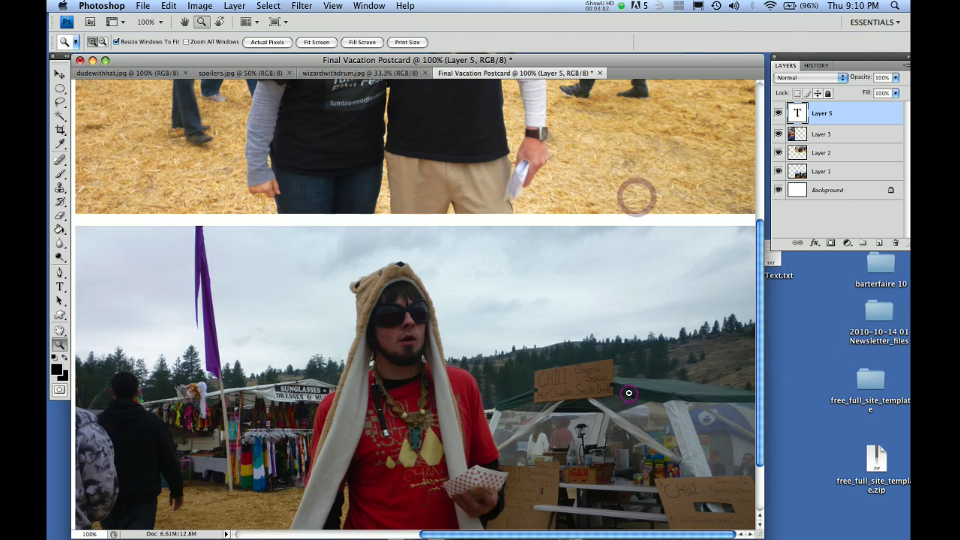
alt+click(623, 390)
alt+click(623, 390)
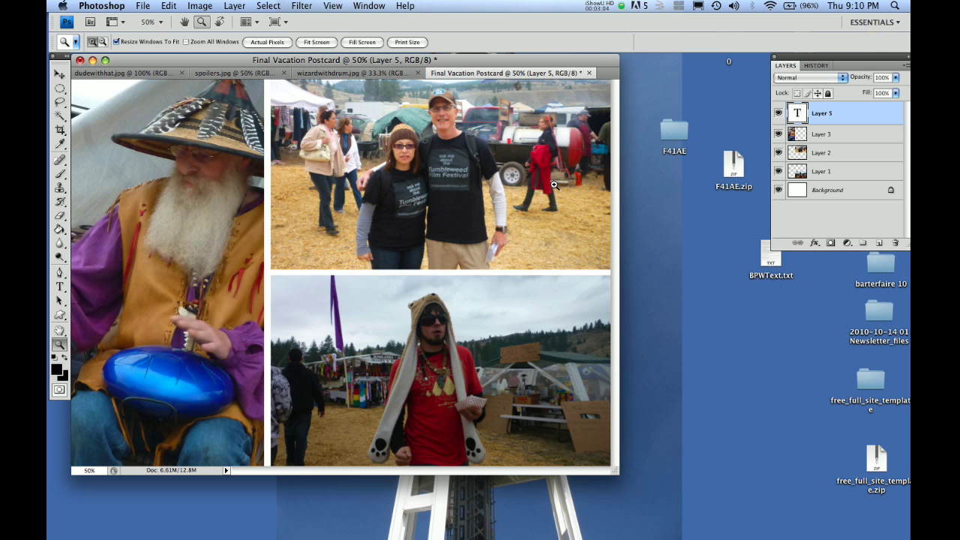
drag(461, 64, 503, 70)
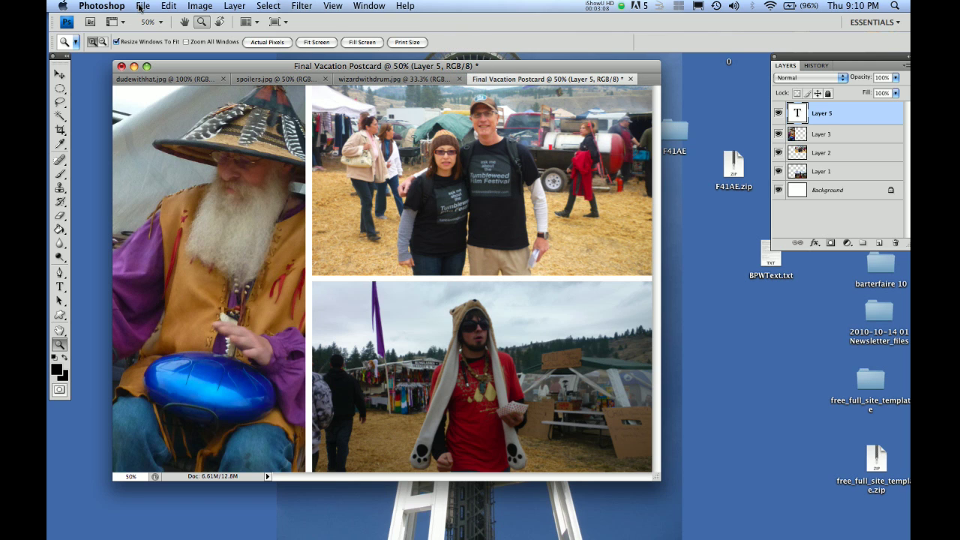
Look through the open source photos and return to the Final Vacation Postcard document.
click(204, 81)
click(254, 80)
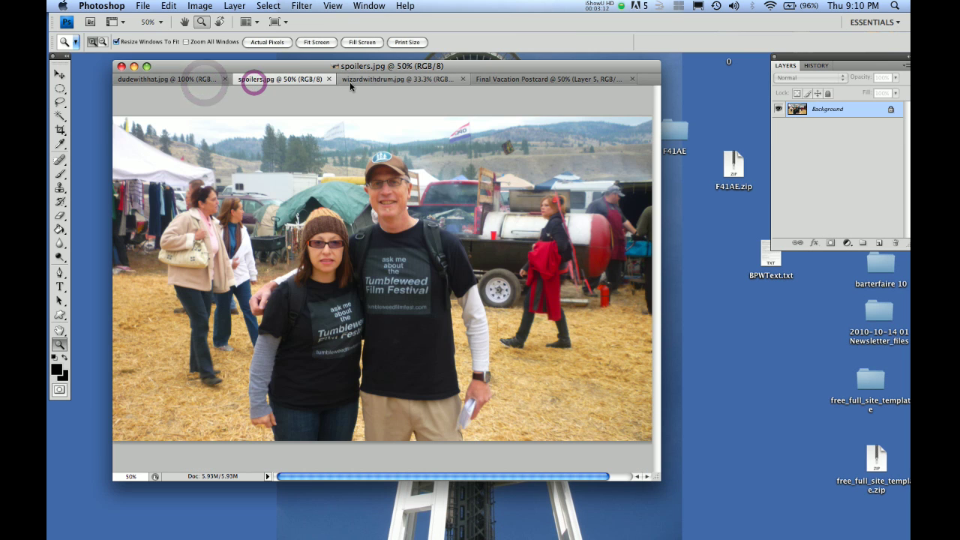
click(350, 80)
click(283, 80)
click(215, 80)
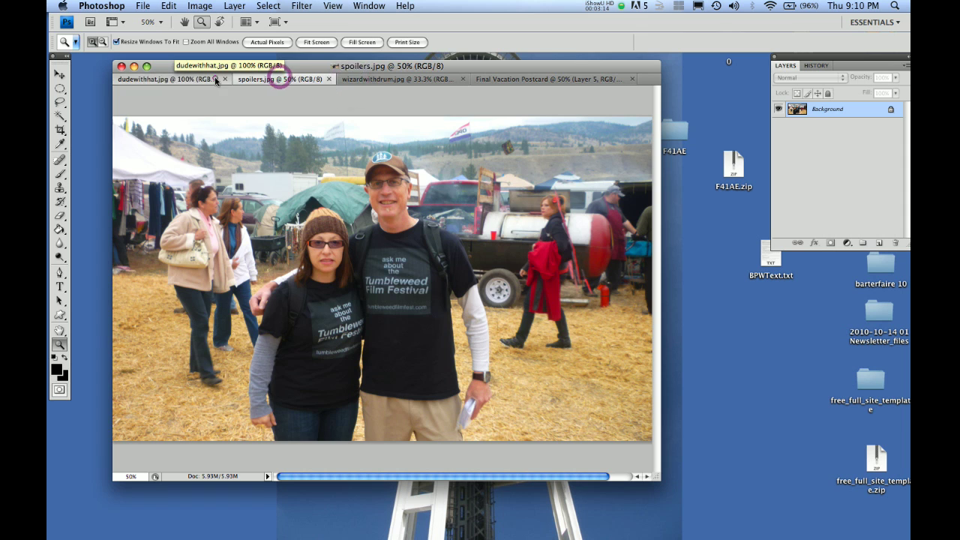
click(563, 79)
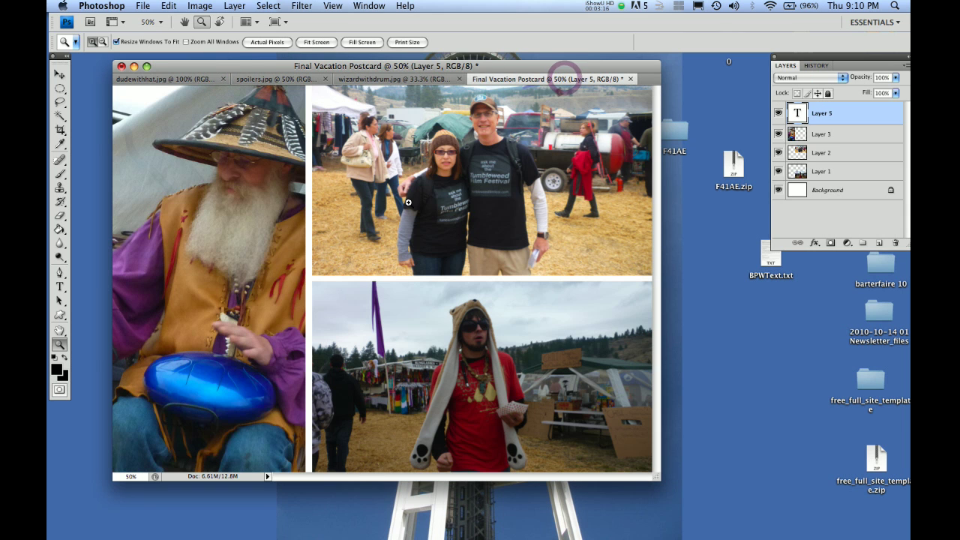
Make the Move tool active.
click(140, 9)
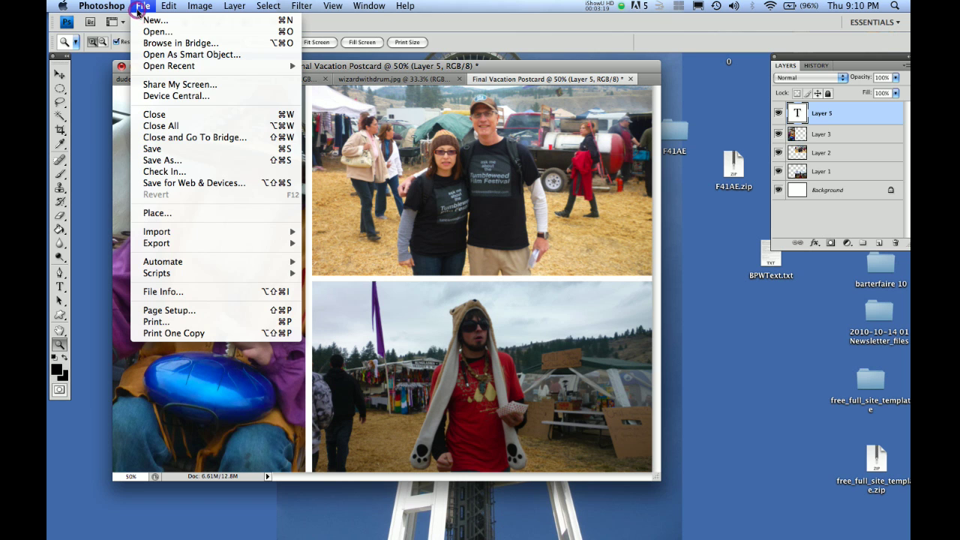
click(74, 75)
click(183, 92)
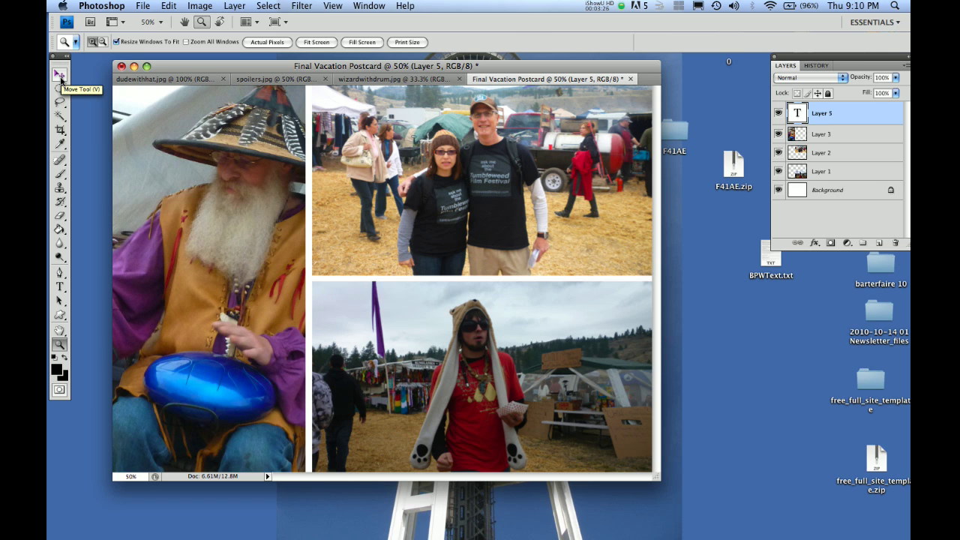
click(61, 76)
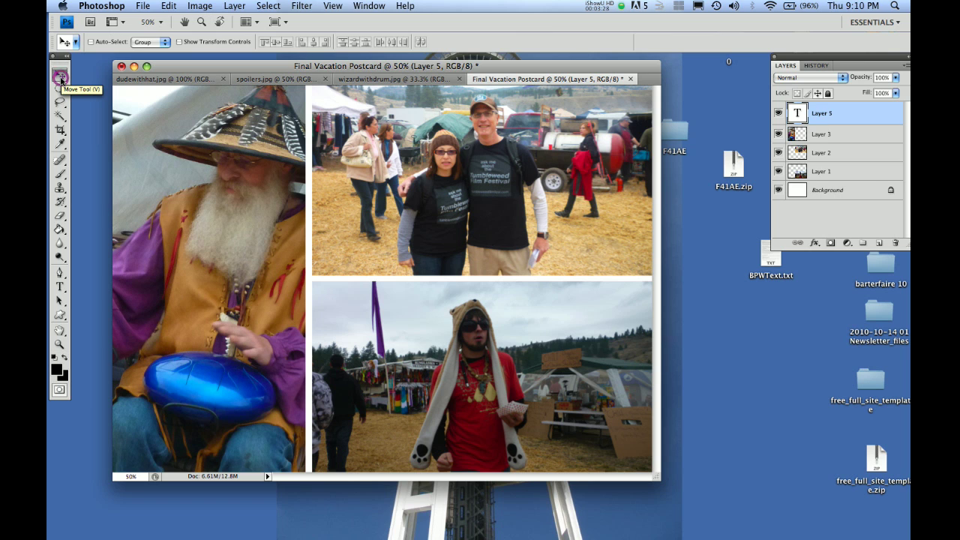
Start a new document and name it Vacation Postcard.
click(143, 6)
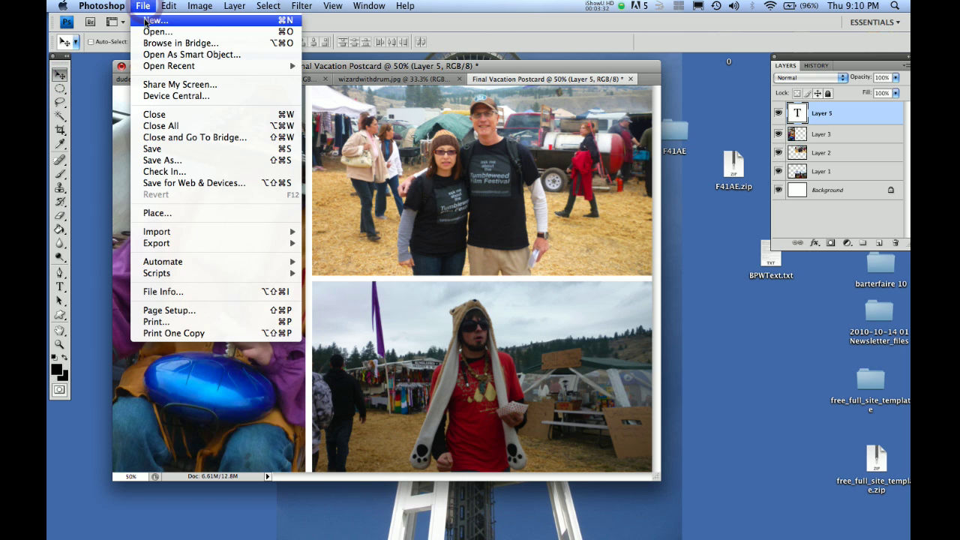
click(146, 21)
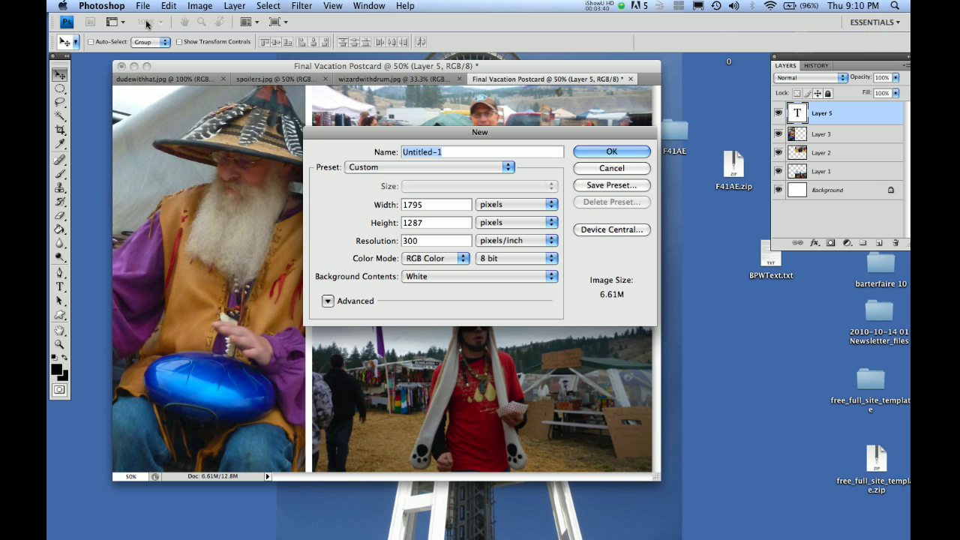
text(Vacation Postcard)
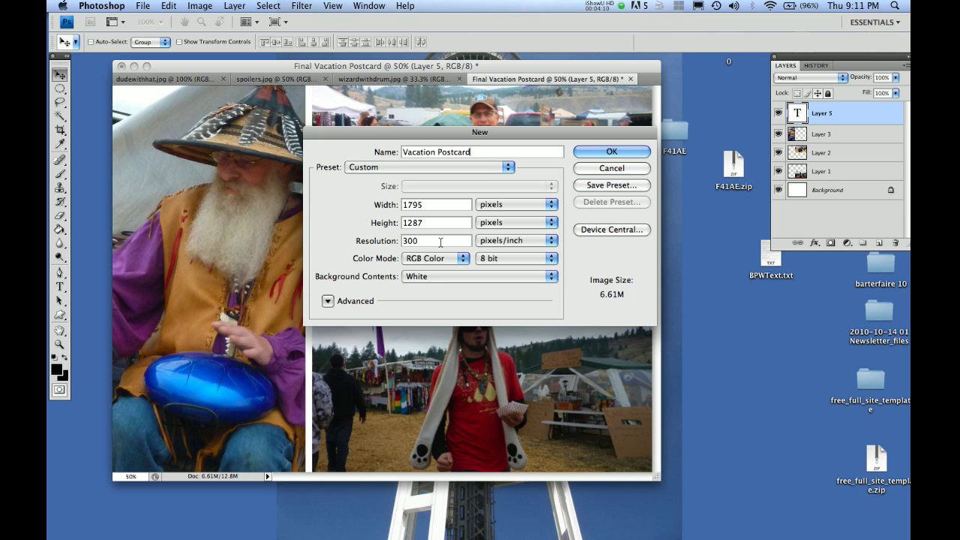
Switch the new document's dimension units to inches and back to pixels.
click(551, 204)
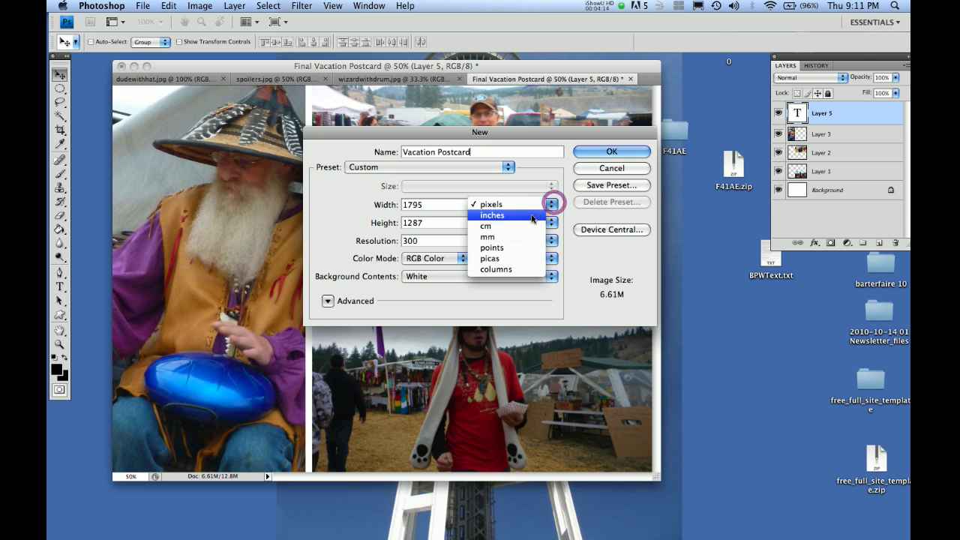
click(532, 217)
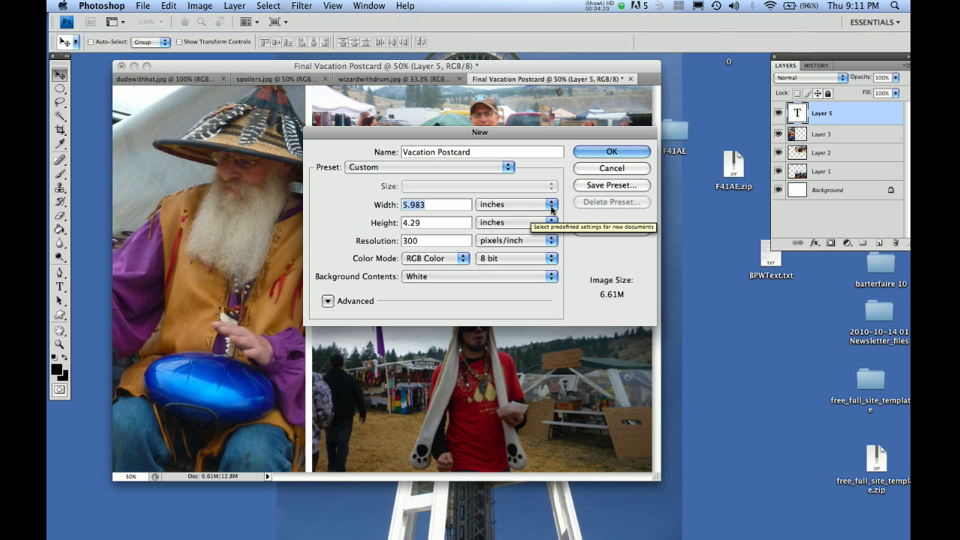
click(551, 205)
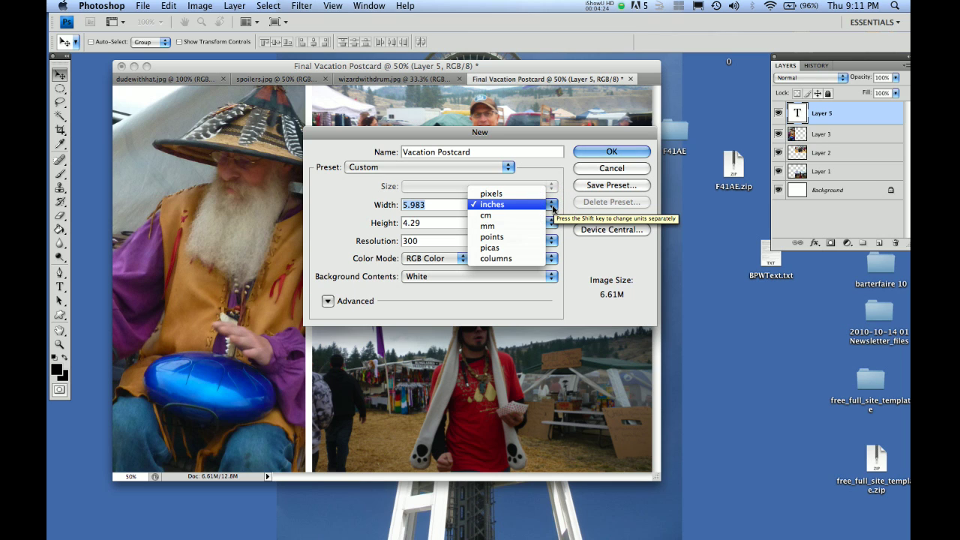
click(514, 193)
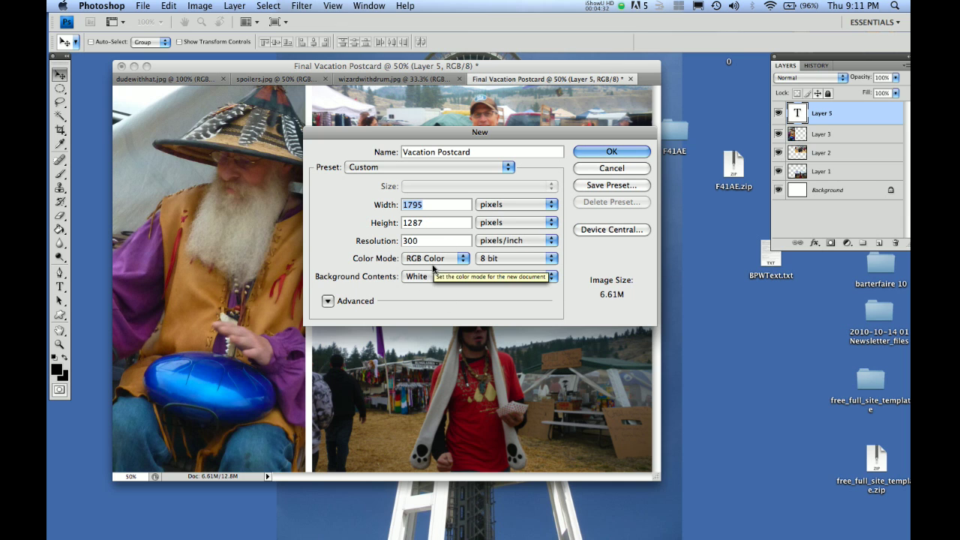
Create the document at 1795 x 1287 pixels, 300 pixels/inch, in RGB Color with a white background.
click(464, 260)
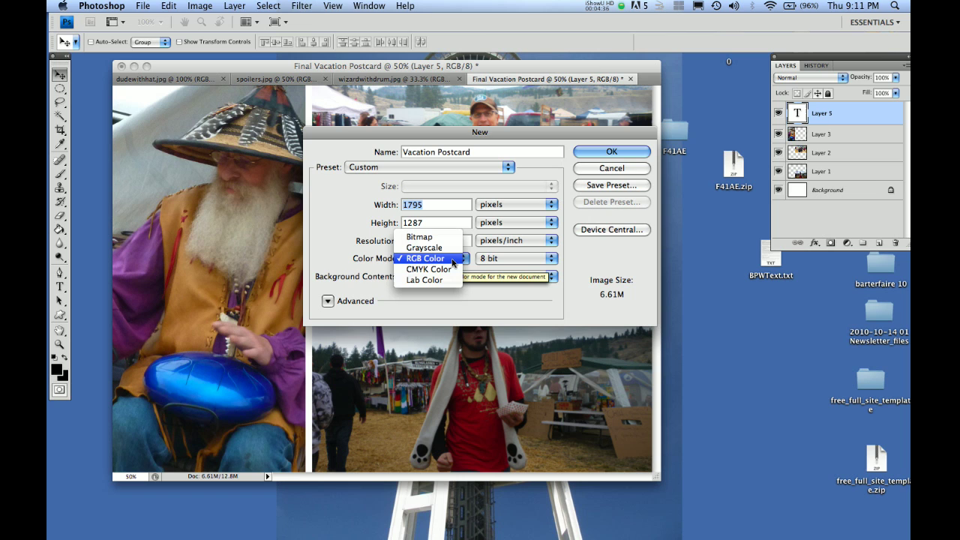
click(446, 259)
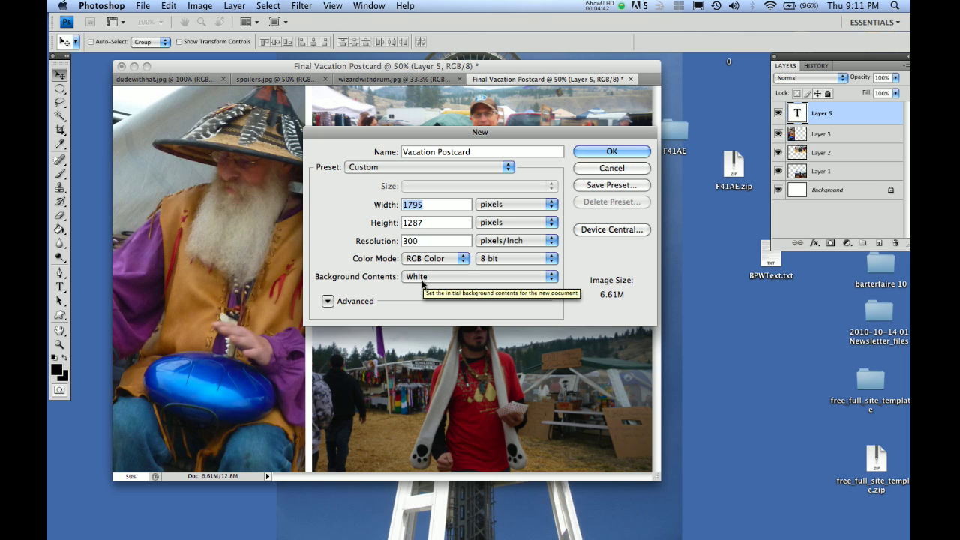
click(591, 151)
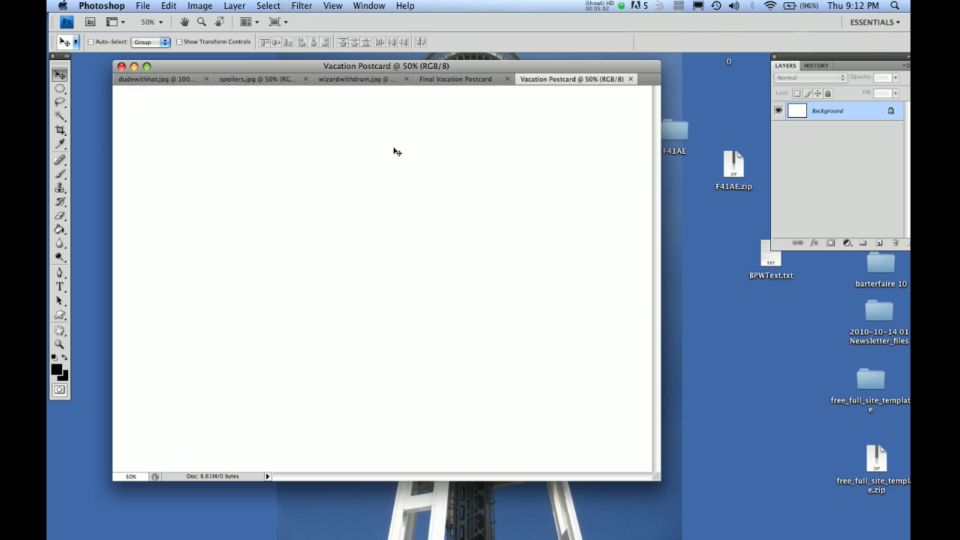
Try the full-size dudewithhat.jpg photo as a layer in the Vacation Postcard document, and delete that layer.
click(168, 79)
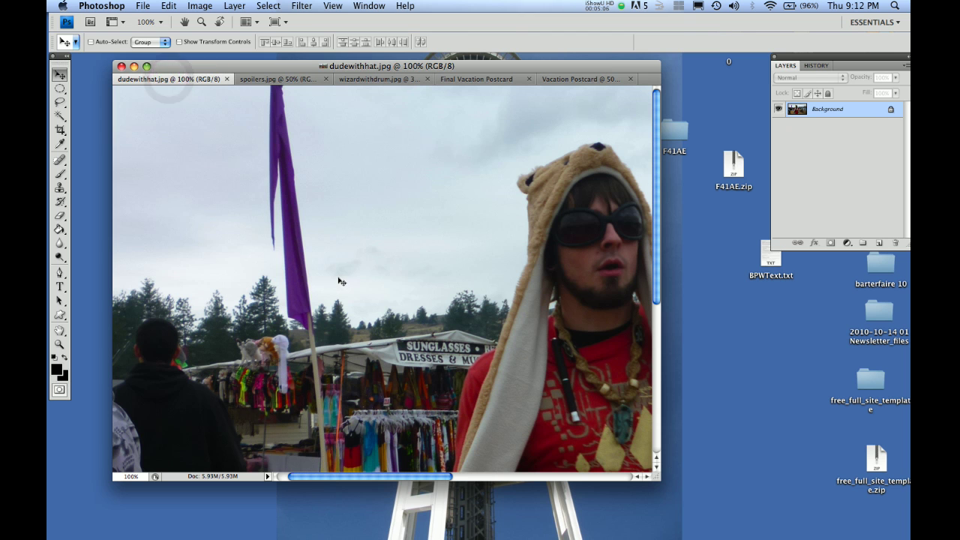
key(super+minus)
key(super+minus)
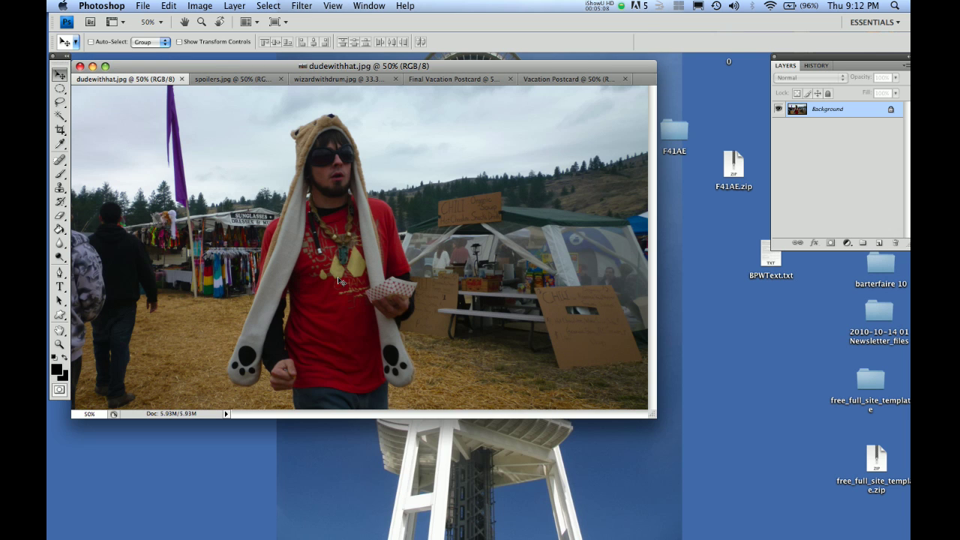
drag(513, 67, 548, 87)
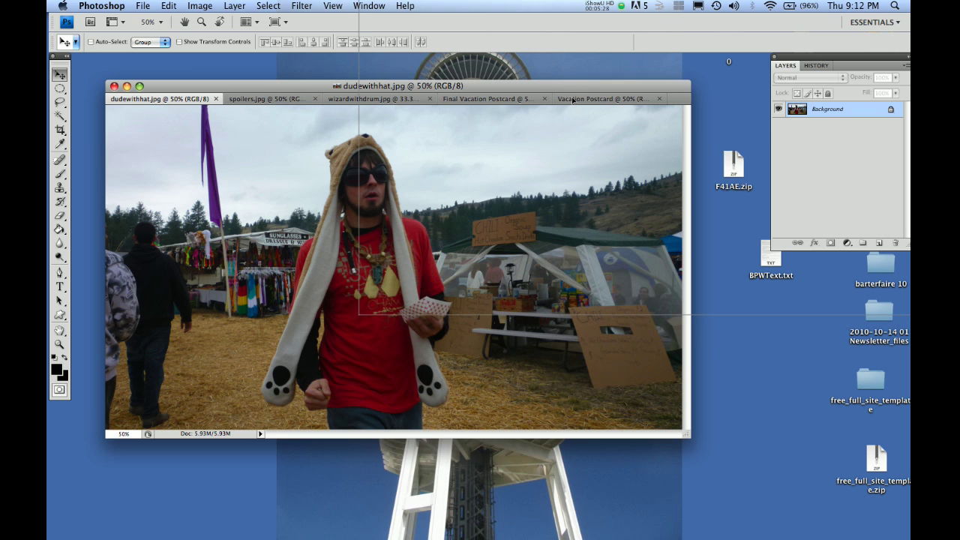
drag(573, 99, 310, 232)
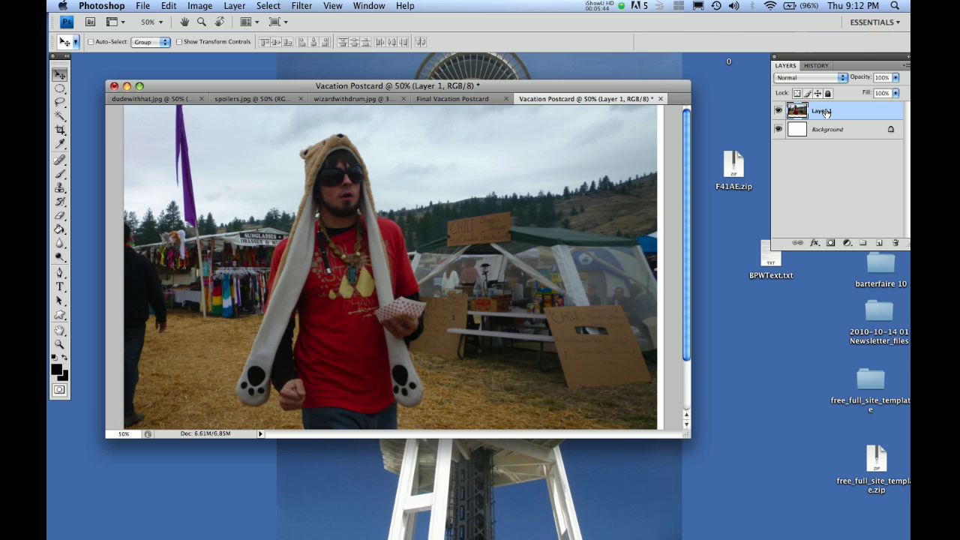
drag(823, 112, 895, 243)
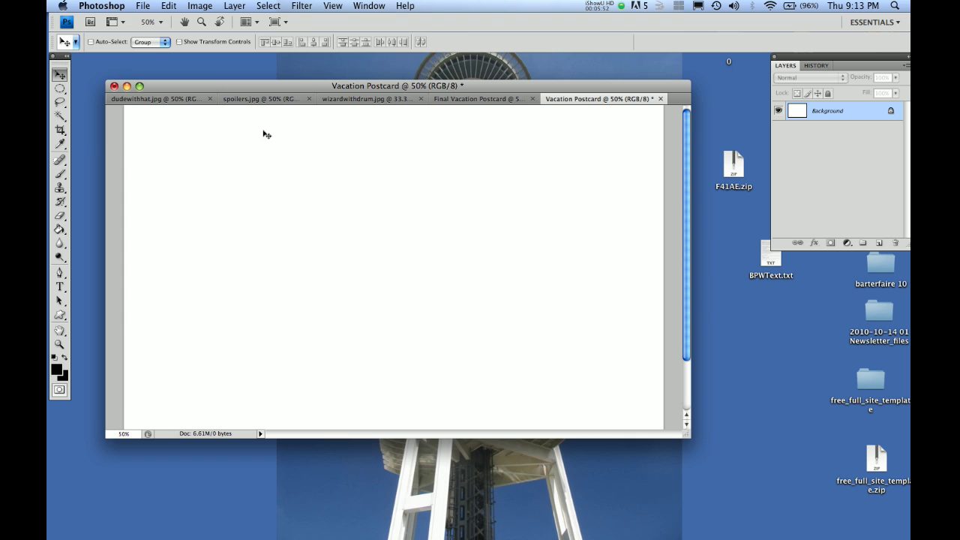
Return to the dudewithhat.jpg photo.
click(178, 100)
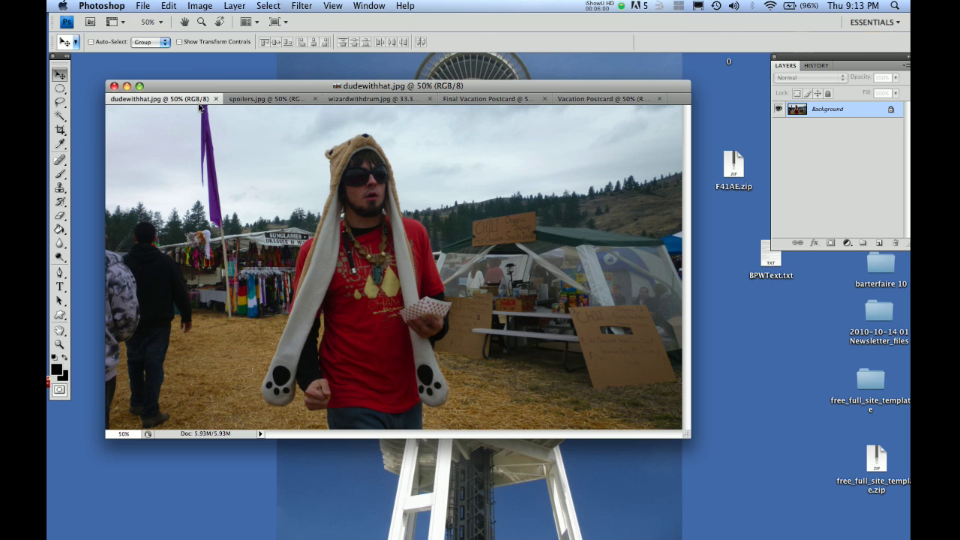
click(140, 7)
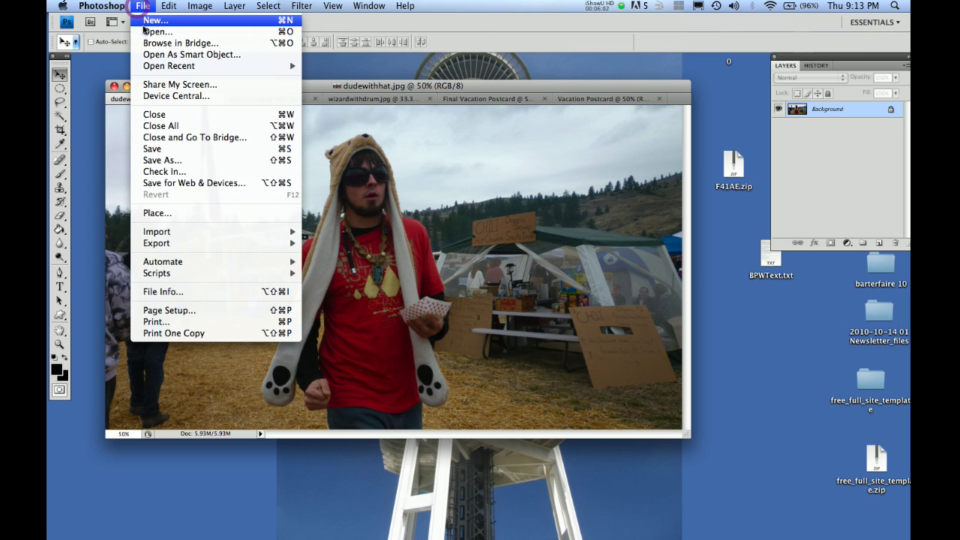
click(150, 32)
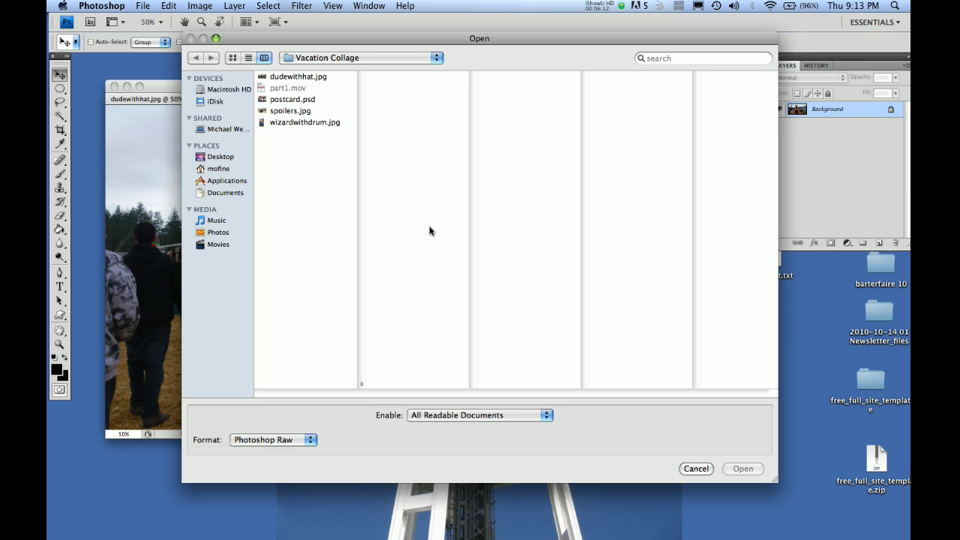
click(699, 468)
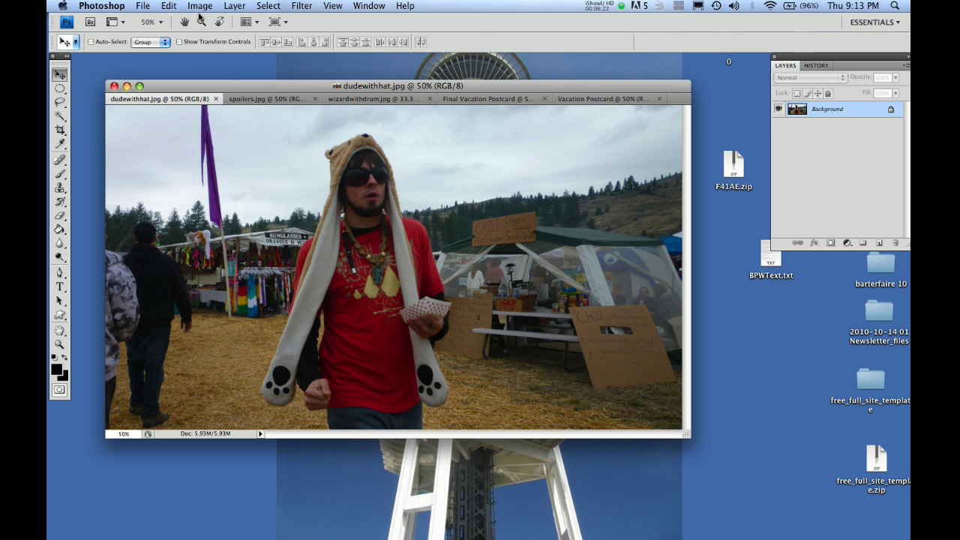
Resize the dudewithhat.jpg image to 1200 pixels wide with its proportions constrained.
click(200, 8)
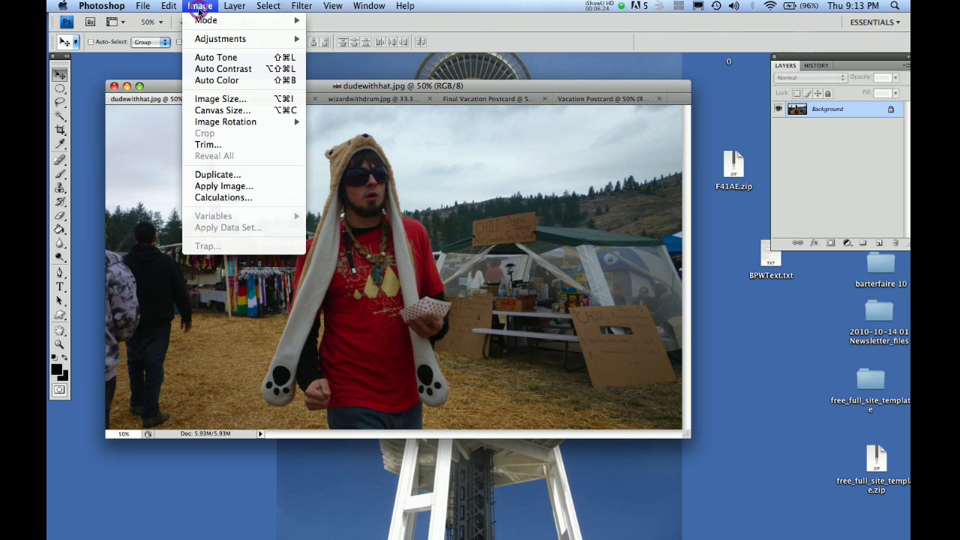
click(218, 99)
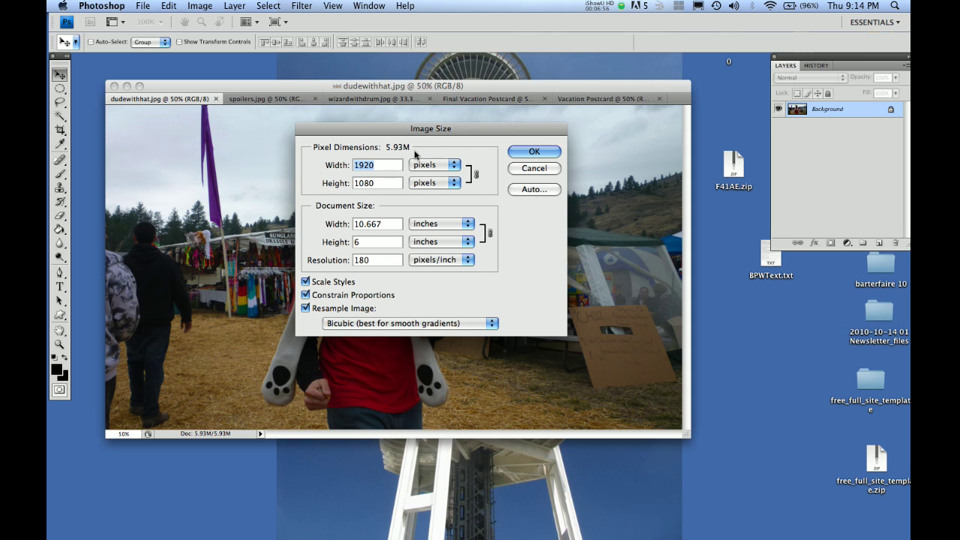
drag(385, 166, 329, 166)
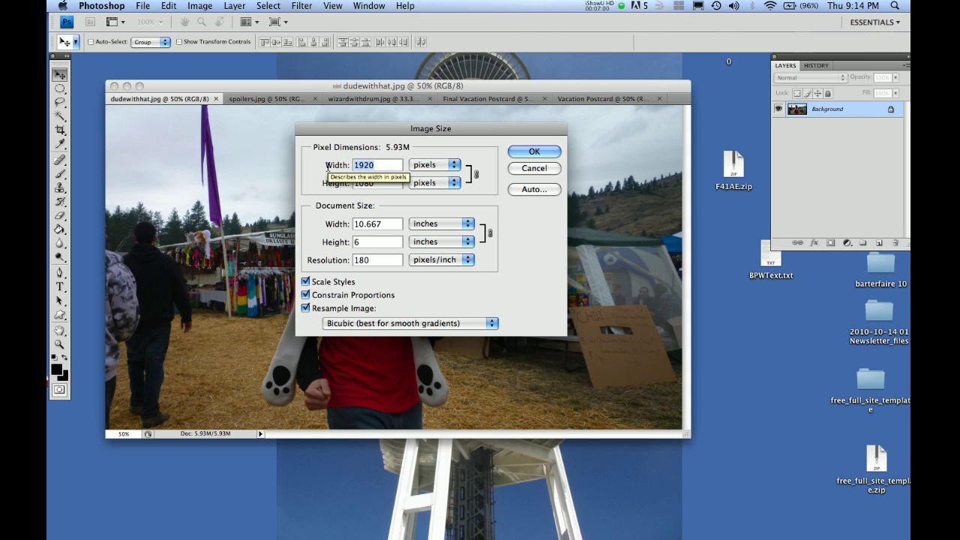
text(1200)
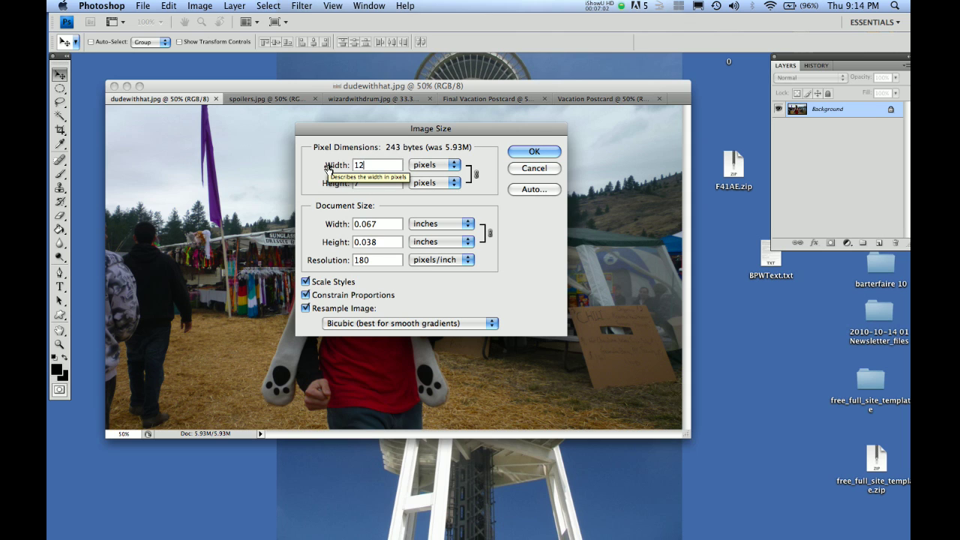
click(524, 151)
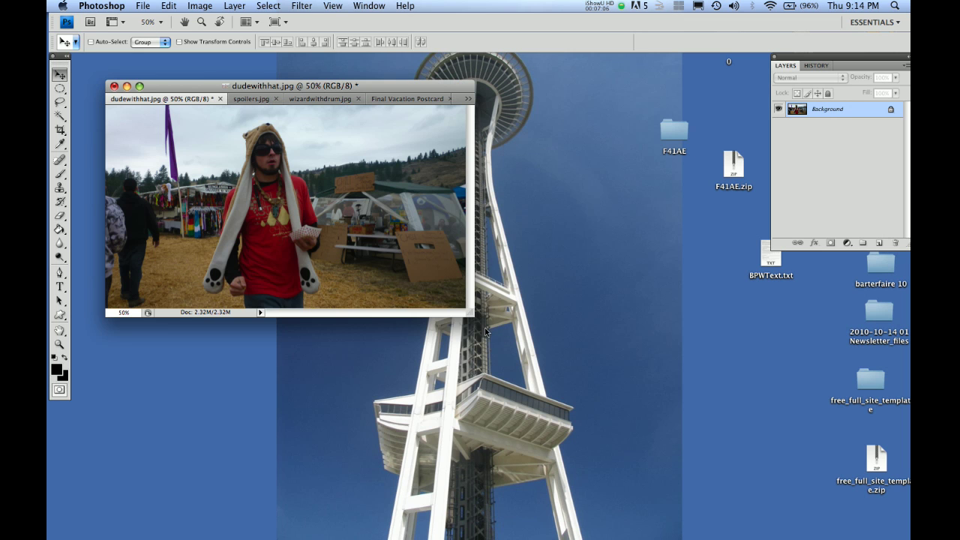
Copy the resized dudewithhat.jpg photo into the Vacation Postcard document as a new layer.
key(super+0)
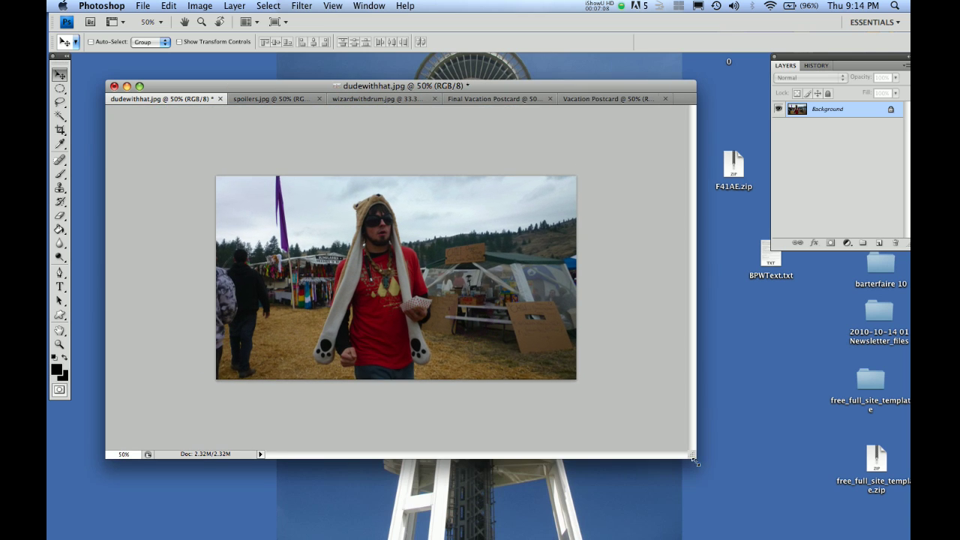
click(349, 297)
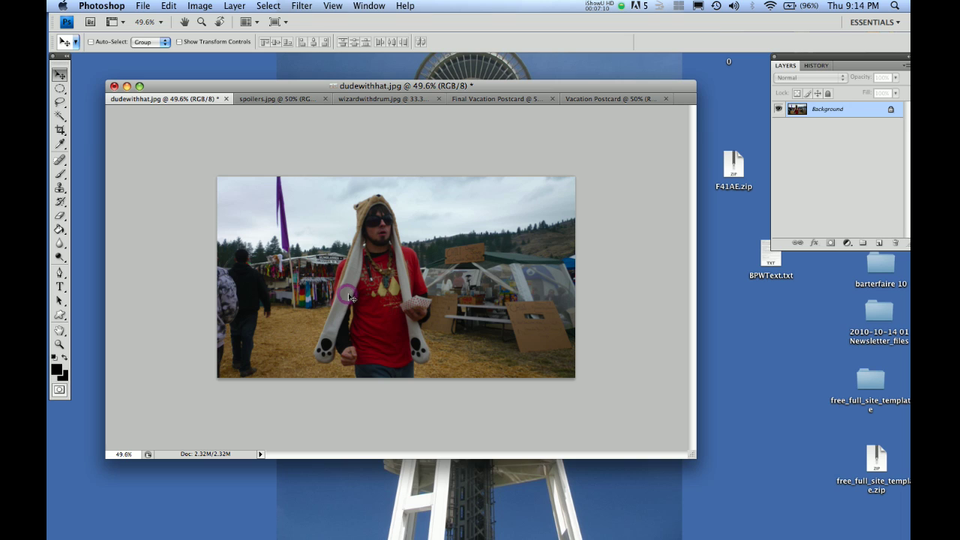
click(602, 98)
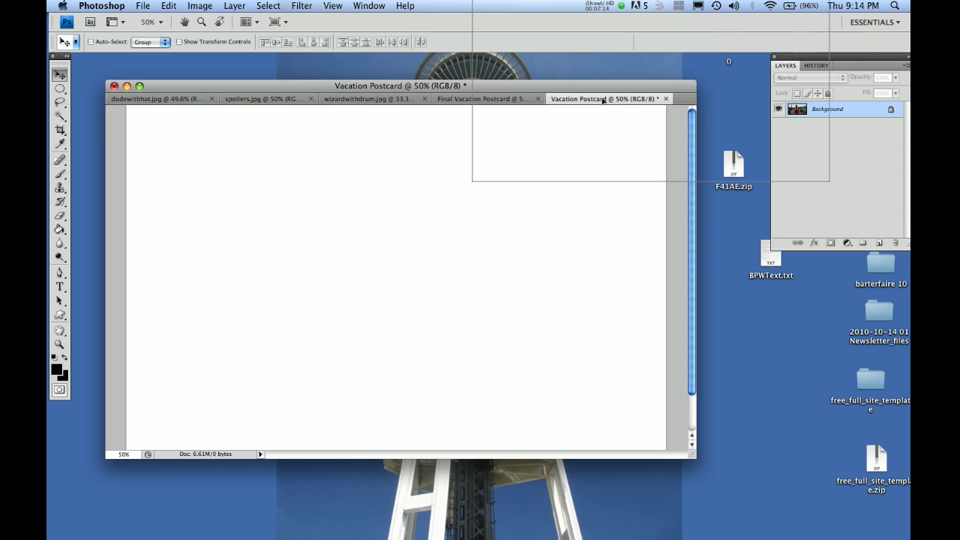
drag(602, 98, 439, 226)
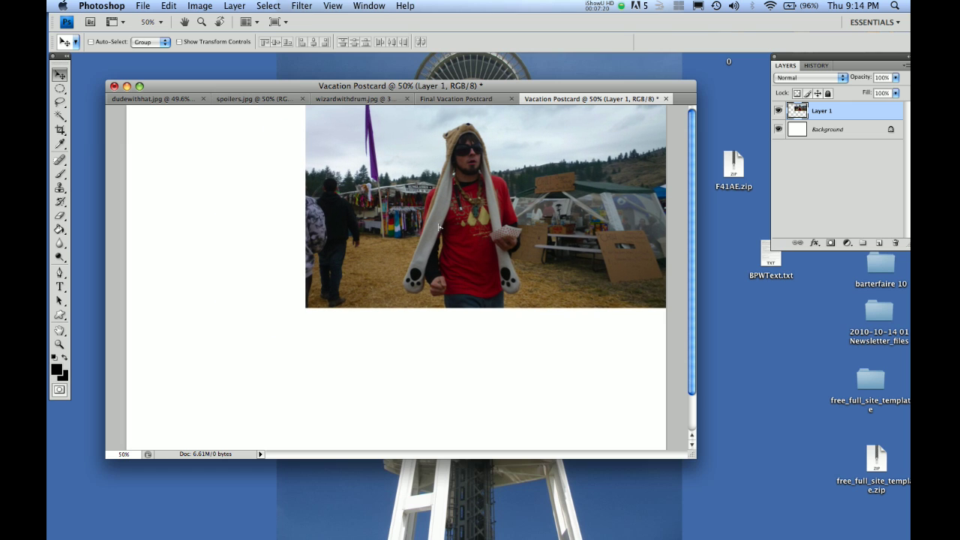
Position the hat photo in the postcard's lower right corner, with its right and bottom edges running slightly past the canvas.
drag(453, 237, 495, 223)
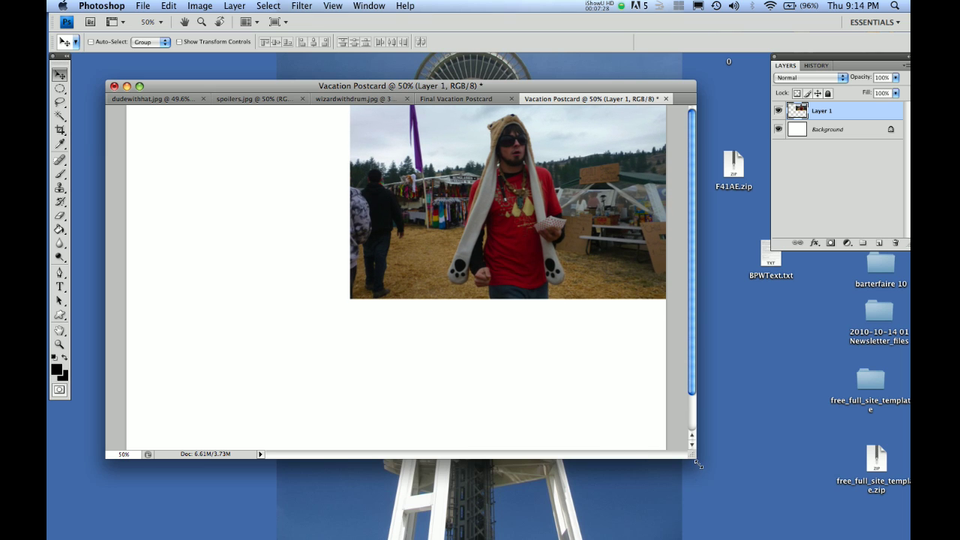
drag(690, 456, 742, 528)
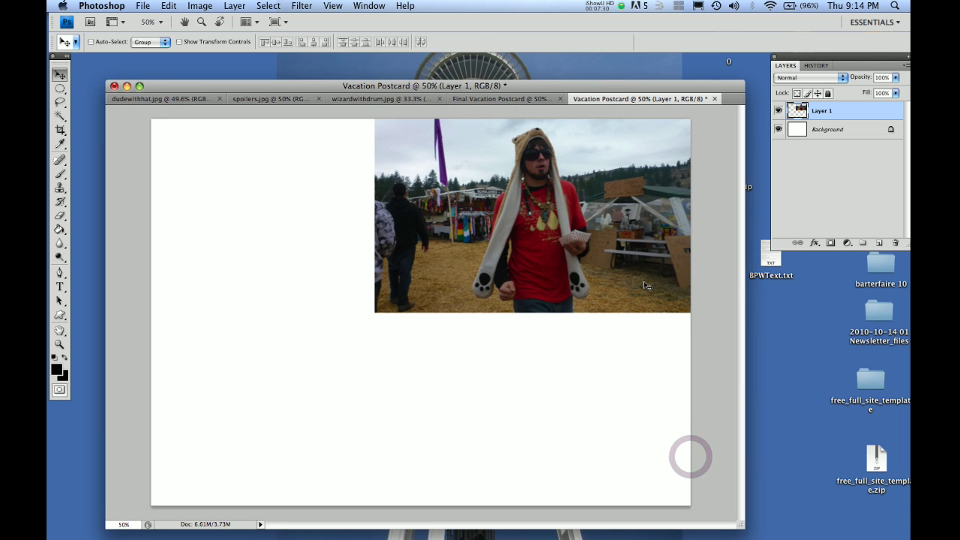
drag(633, 274, 621, 475)
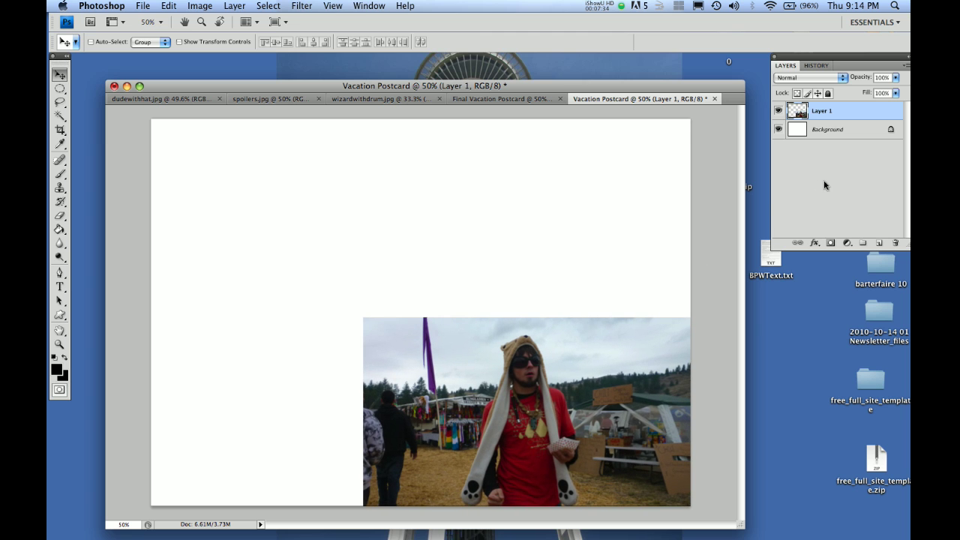
drag(732, 91, 725, 69)
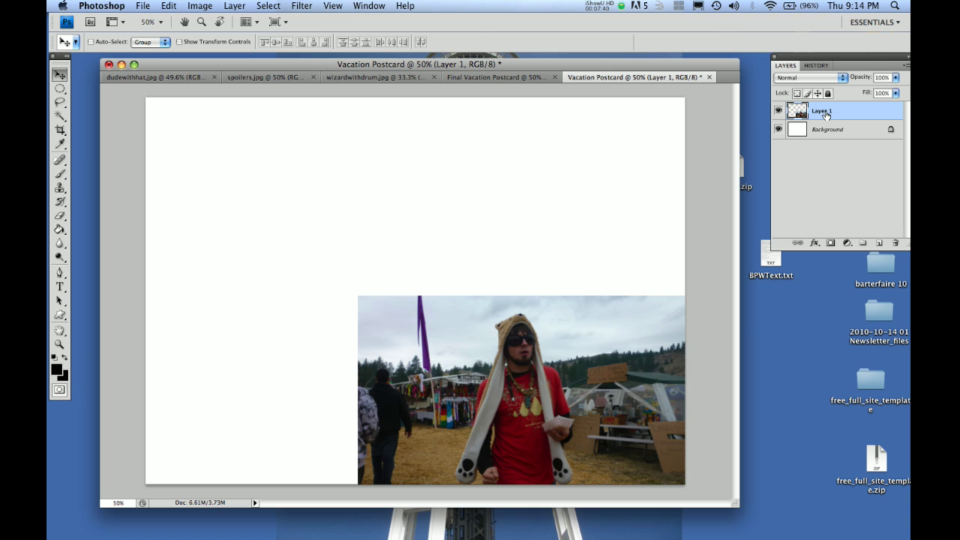
Resize the spoilers.jpg image to 1200 pixels wide with its proportions constrained.
click(262, 78)
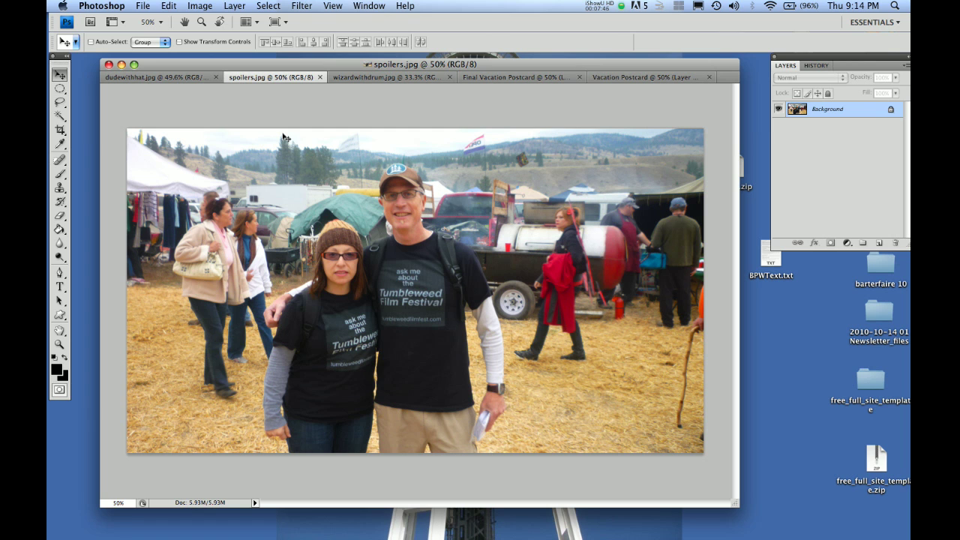
key(super+equal)
key(super+equal)
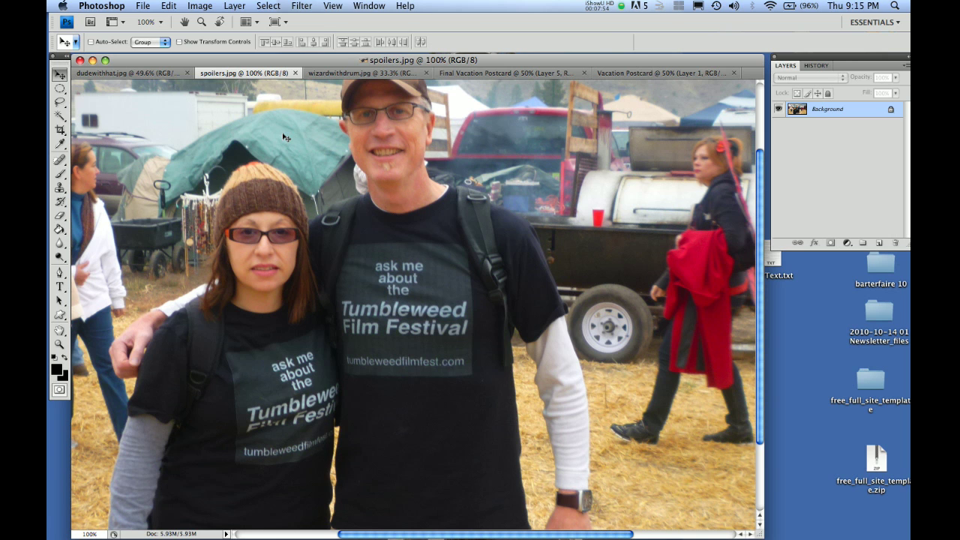
key(super+minus)
key(super+minus)
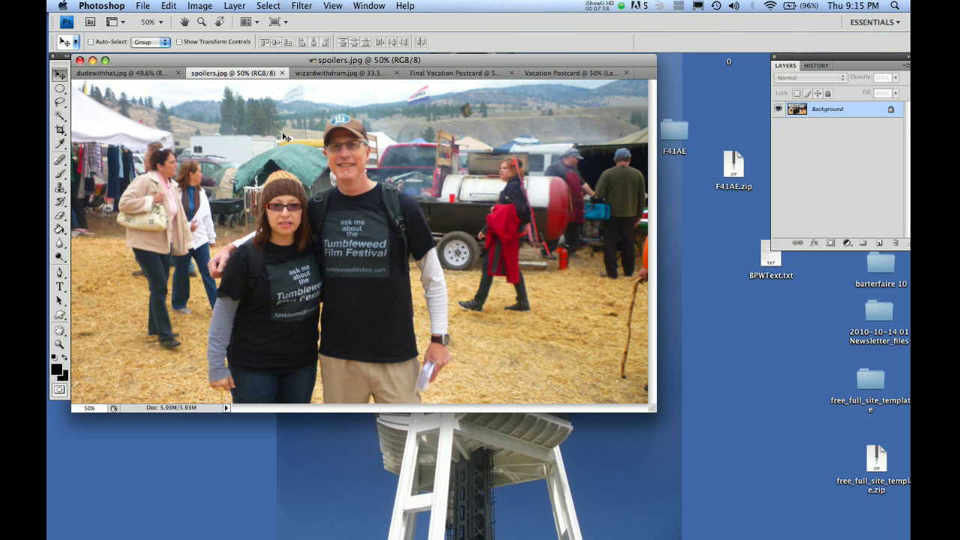
drag(343, 57, 352, 60)
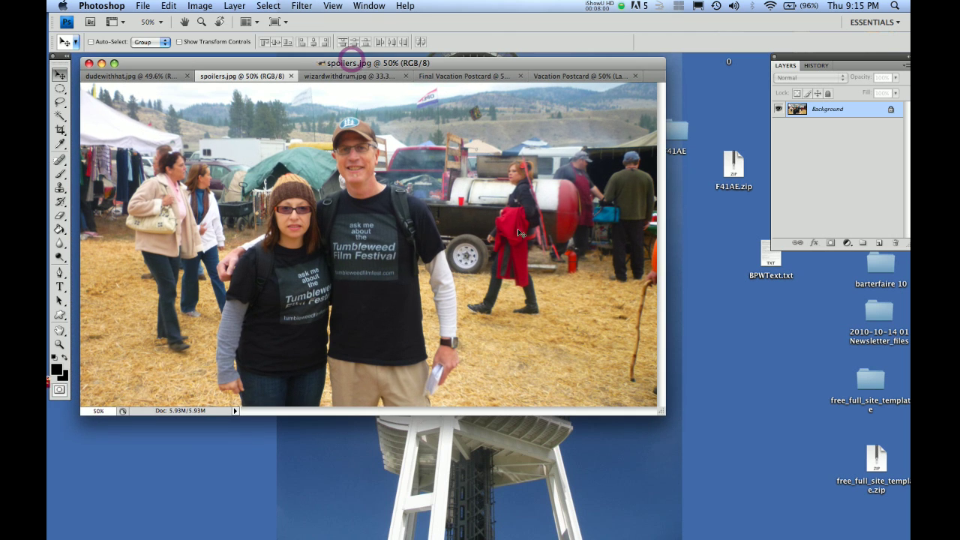
drag(661, 409, 688, 442)
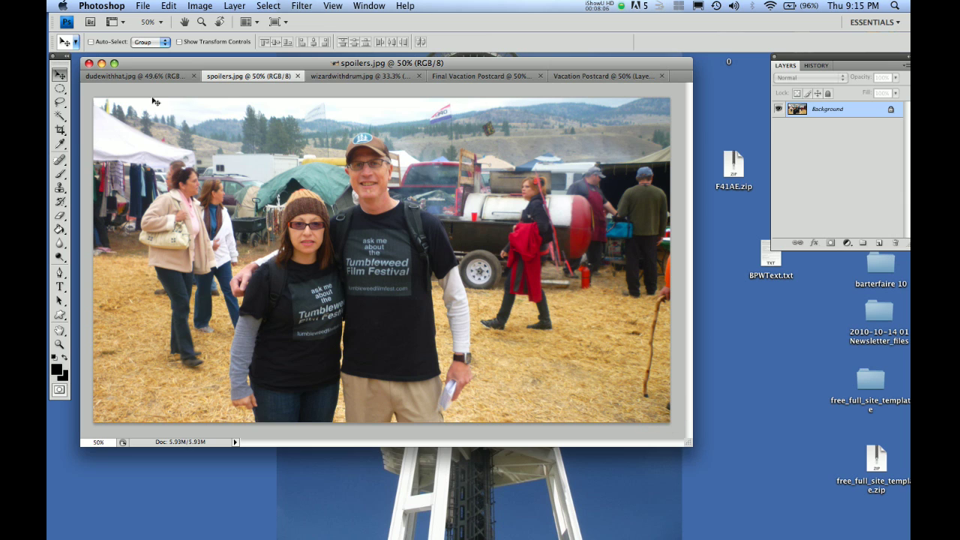
click(59, 72)
click(60, 88)
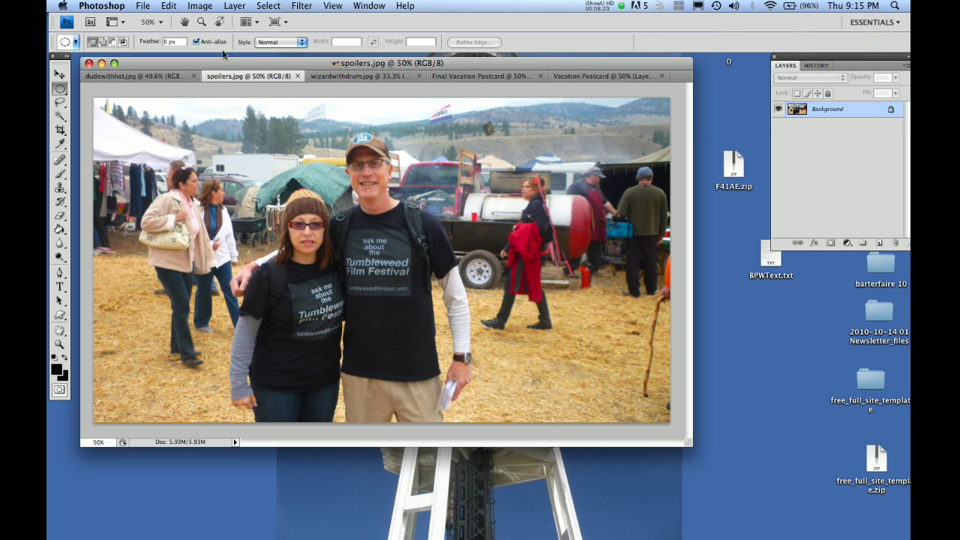
click(198, 6)
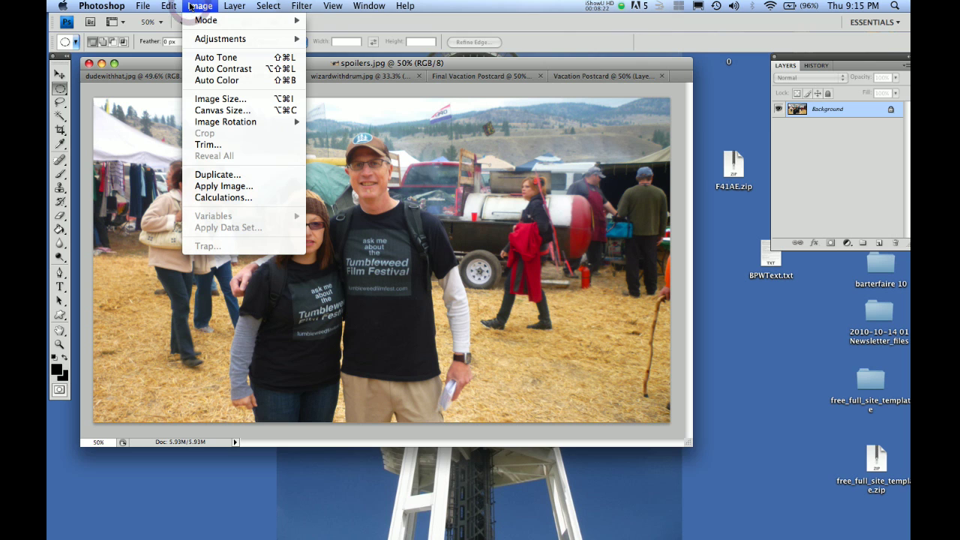
click(213, 101)
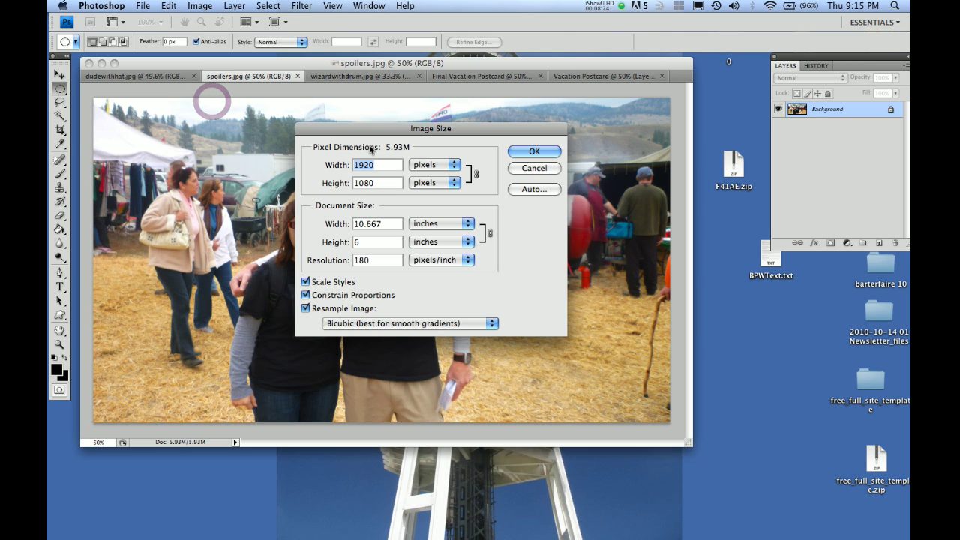
text(1200)
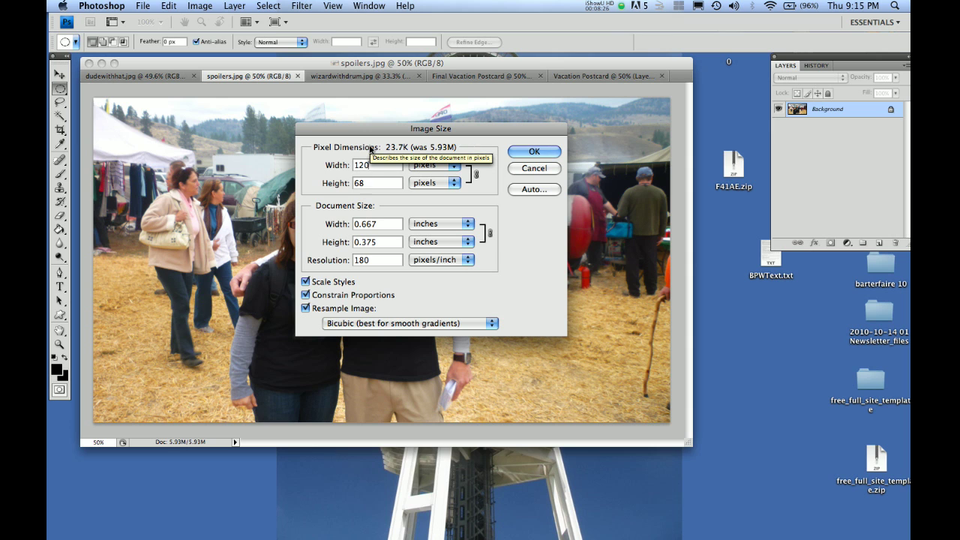
click(541, 150)
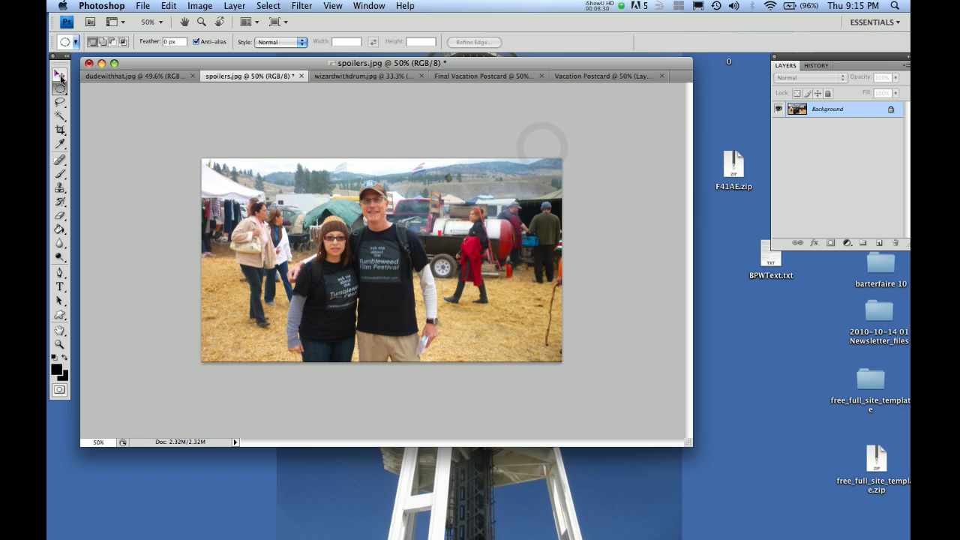
Copy the resized spoilers.jpg photo into Vacation Postcard and align it above the hat photo, leaving a narrow white gap between them.
click(59, 75)
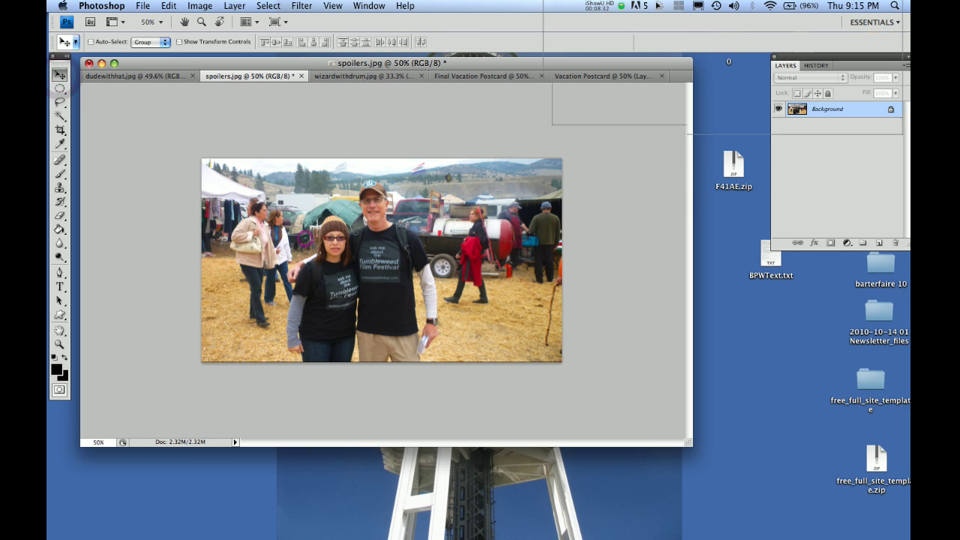
drag(591, 78, 415, 157)
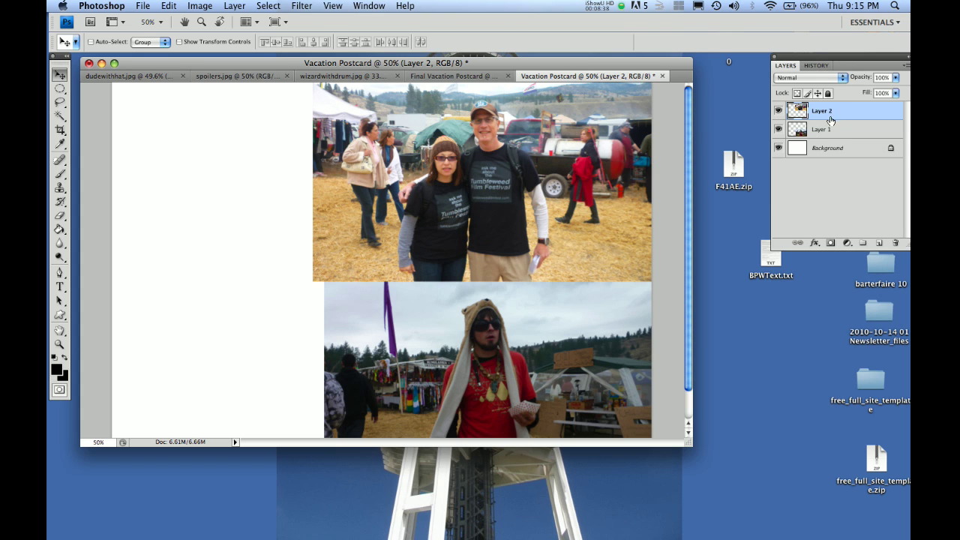
drag(492, 247, 507, 215)
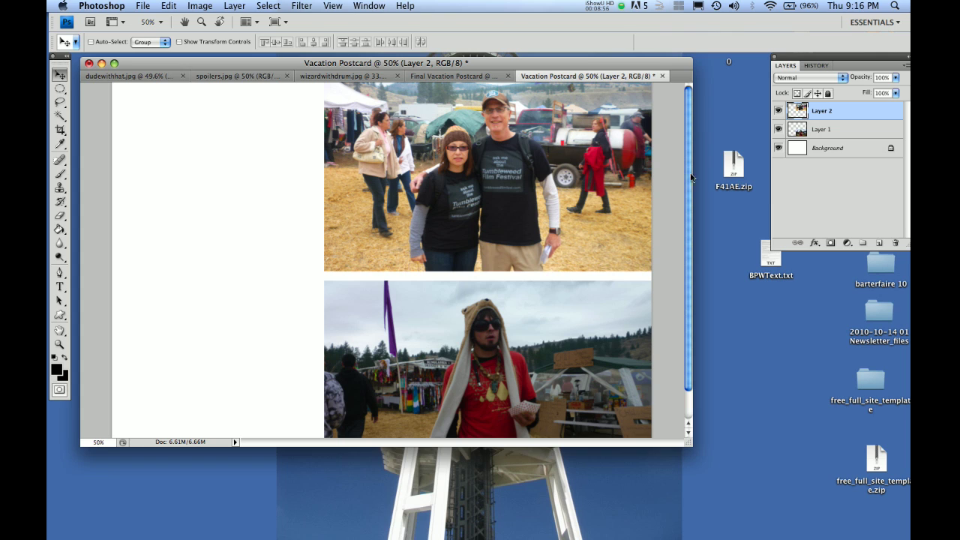
Resize the wizardwithdrum.jpg image to 900 pixels wide with its proportions constrained.
click(848, 132)
click(326, 77)
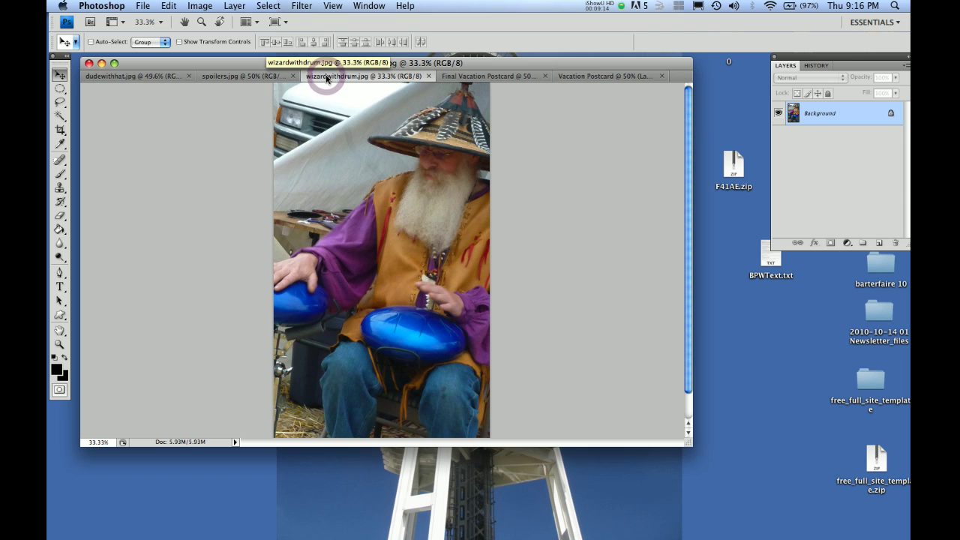
click(193, 7)
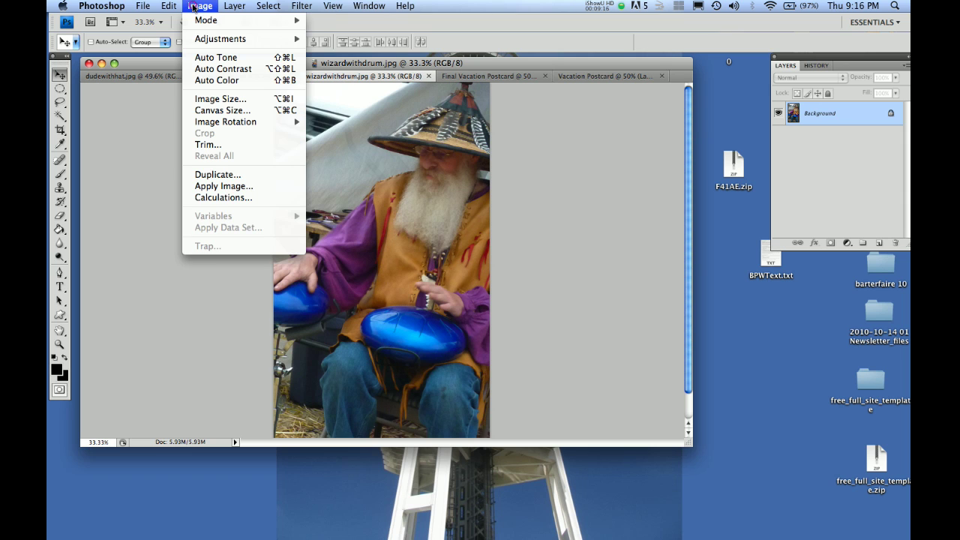
click(219, 101)
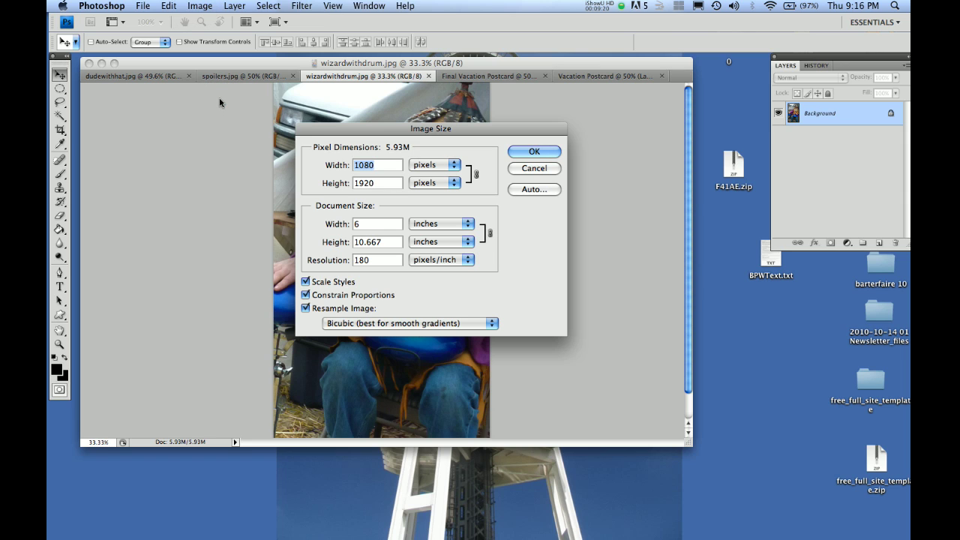
click(375, 165)
double_click(375, 165)
text(900)
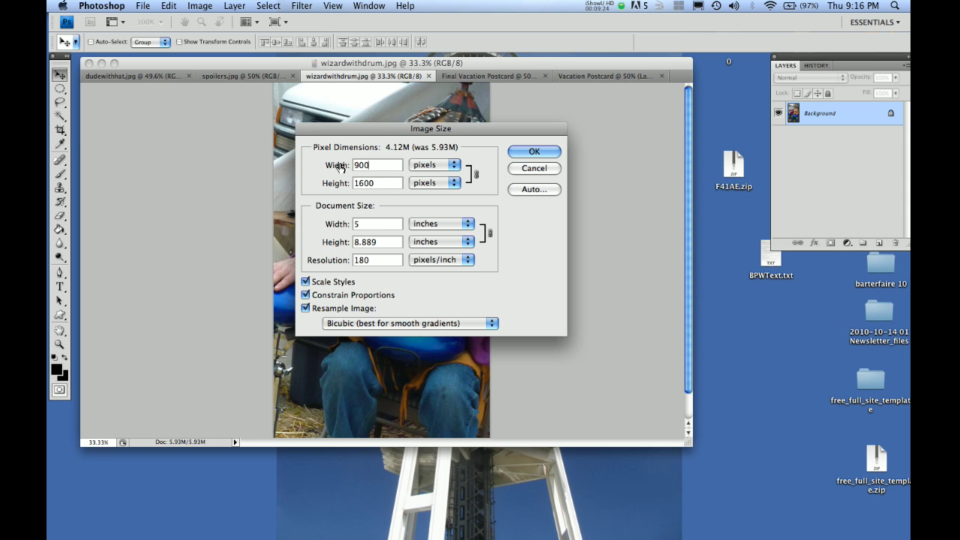
click(534, 152)
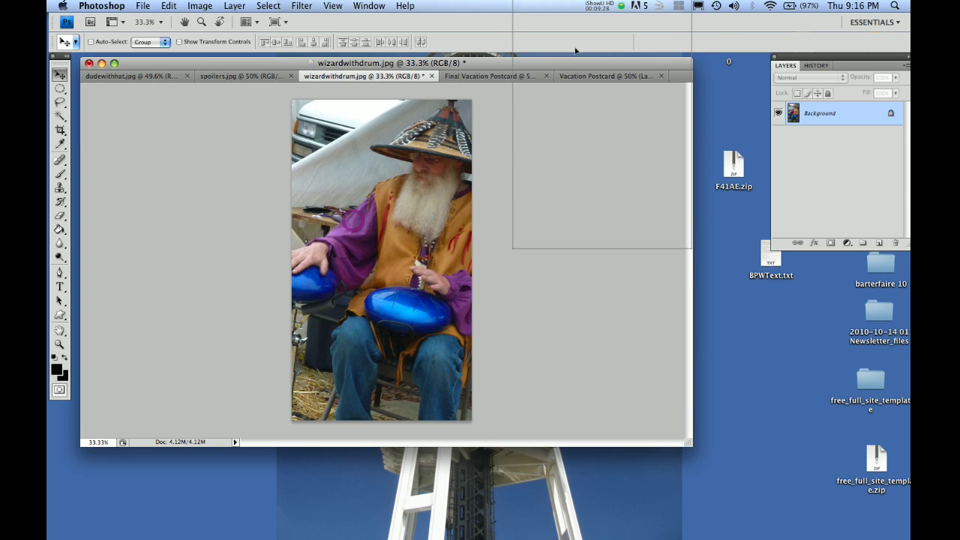
Copy the resized wizardwithdrum.jpg photo into Vacation Postcard and position it along the canvas's left side, leaving a narrow white gap beside the other photos.
drag(575, 77, 181, 218)
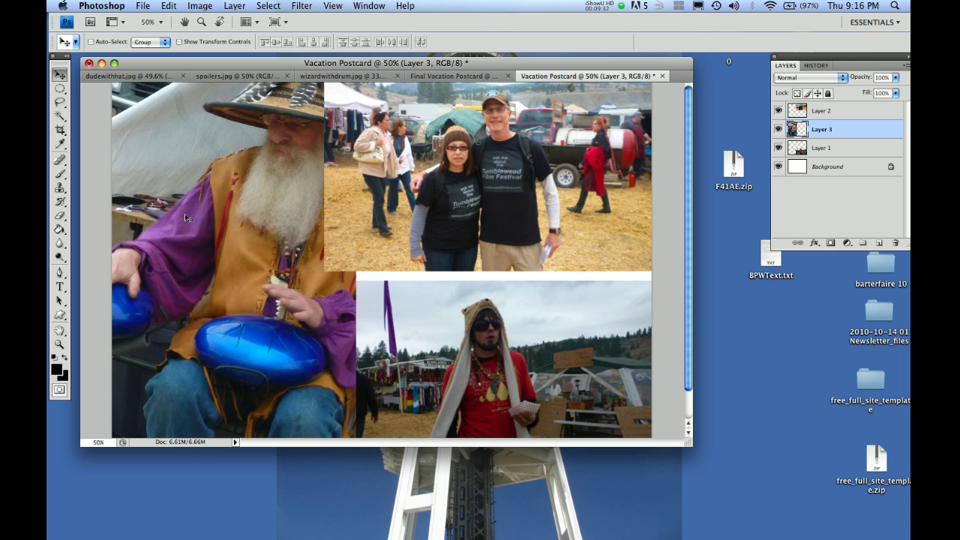
drag(236, 236, 196, 268)
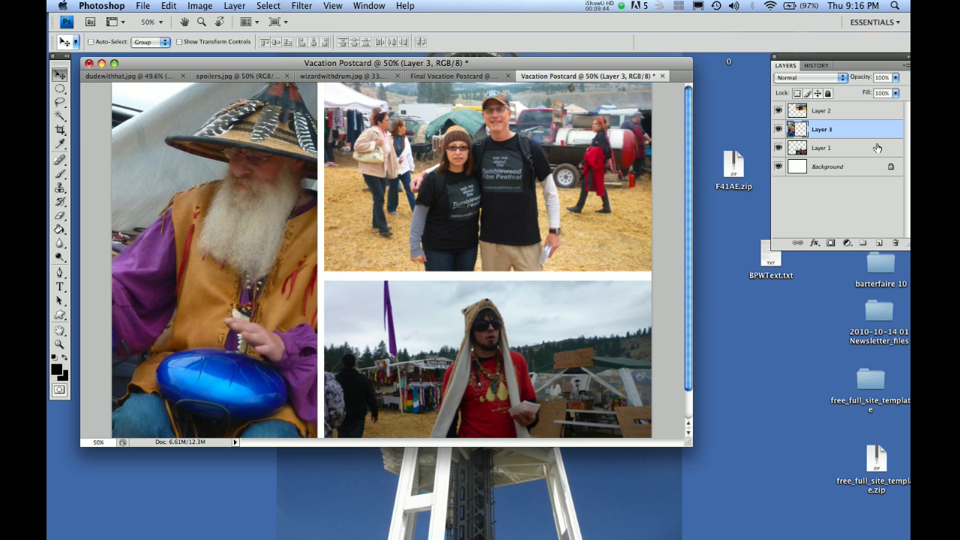
Fine-tune the white gaps by moving the hat photo slightly up and the drum player photo slightly left and up.
click(844, 148)
mouse_move(573, 318)
mouse_down()
mouse_move(587, 391)
mouse_move(578, 321)
mouse_up()
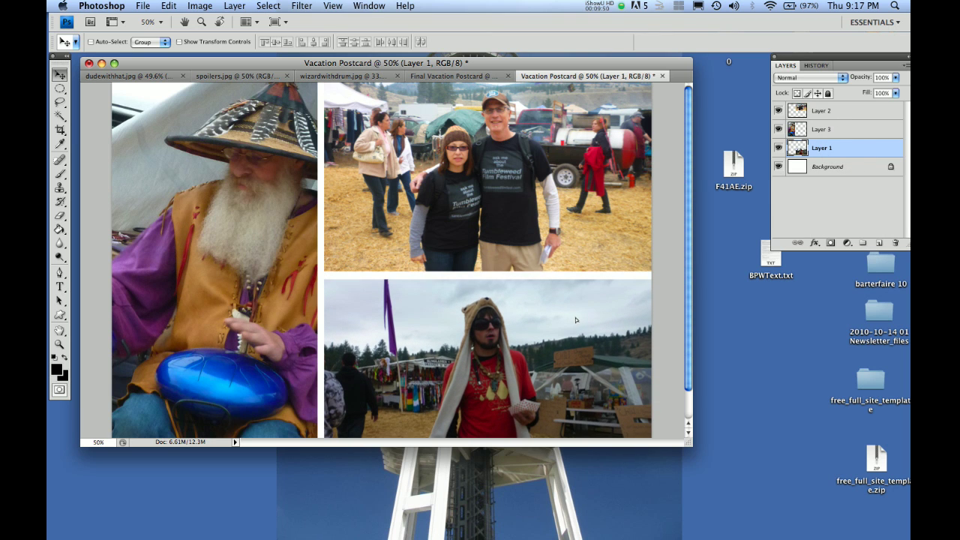
click(867, 132)
mouse_move(175, 262)
mouse_down()
mouse_move(122, 258)
mouse_move(185, 246)
mouse_move(155, 250)
mouse_move(172, 252)
mouse_up()
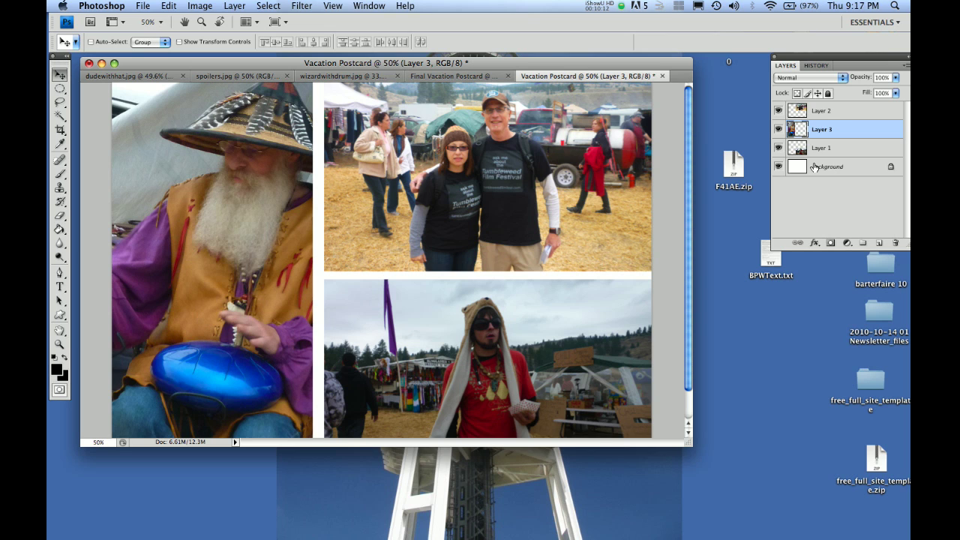
Save a JPEG copy of the collage as Vacation Postcard.jpg in the Vacation Collage folder, at Maximum quality 12 with the Baseline ("Standard") format.
click(145, 7)
click(177, 159)
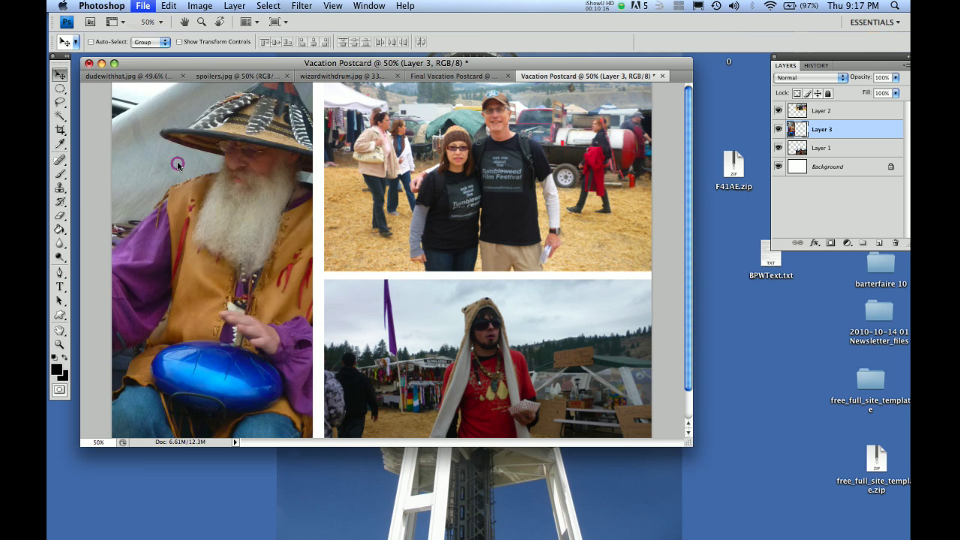
click(547, 341)
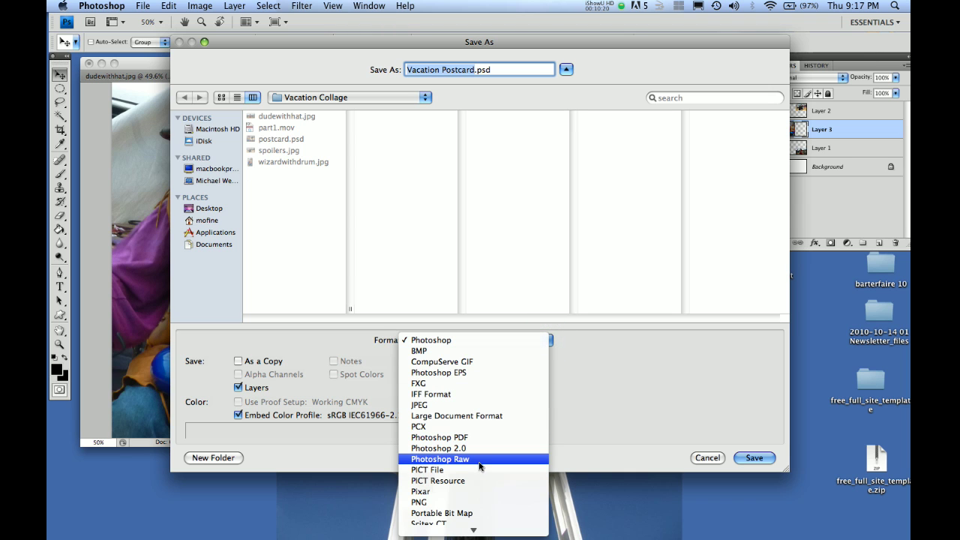
click(473, 409)
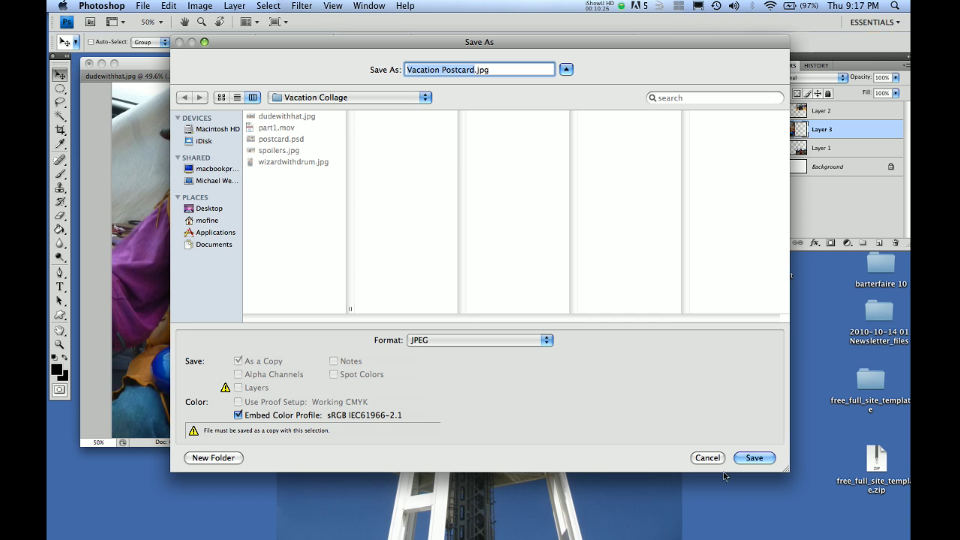
click(744, 458)
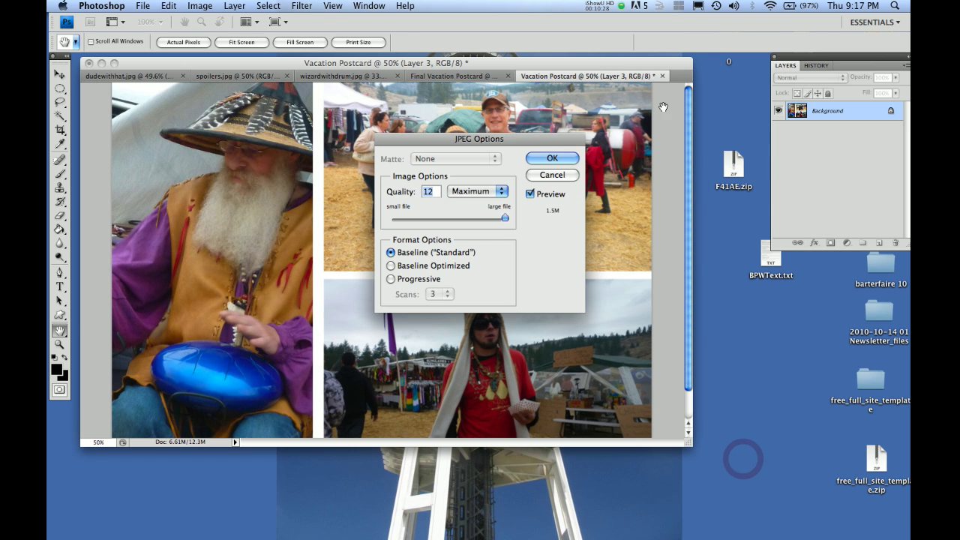
click(551, 159)
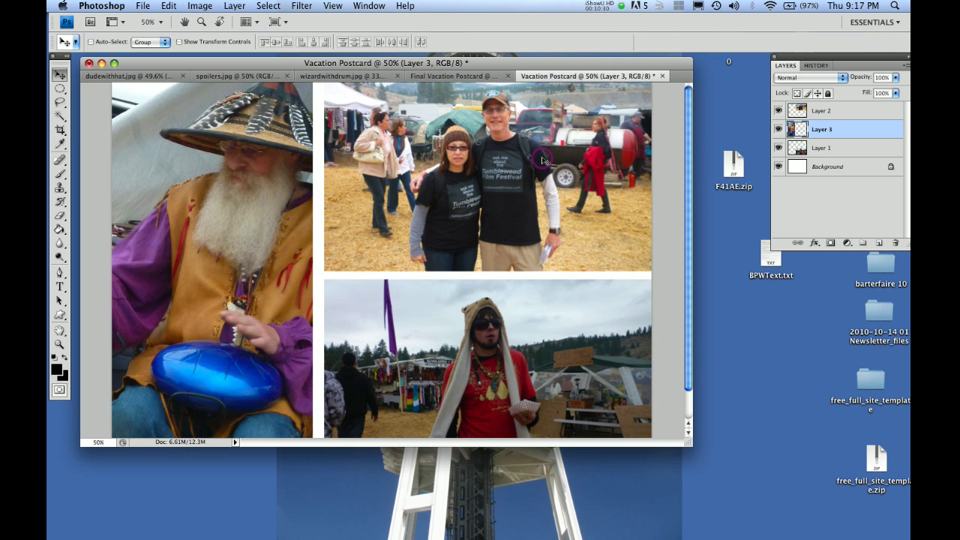